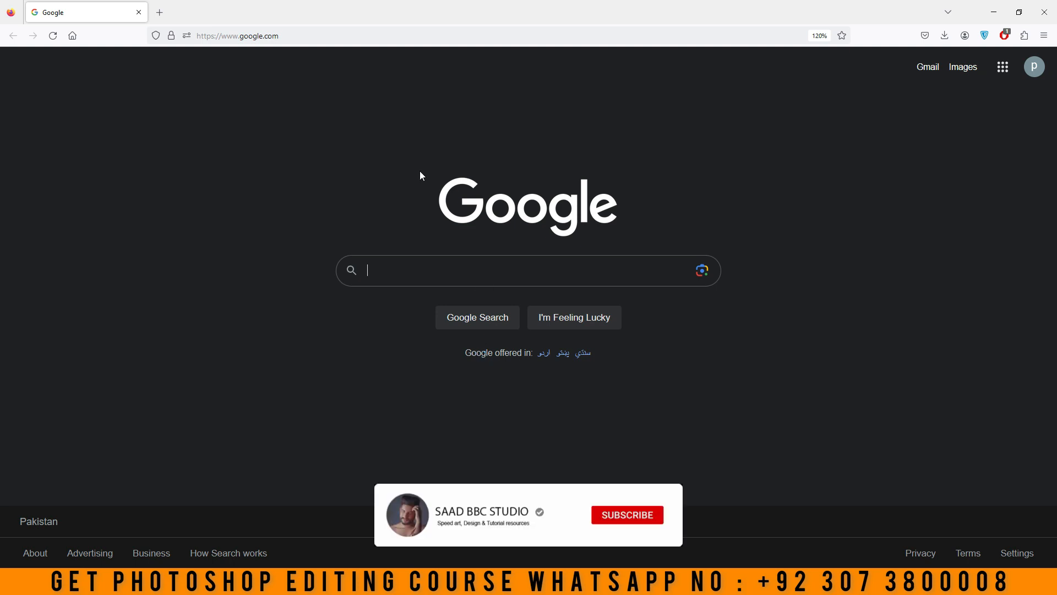
Step: Search Google for audacity, open the official Audacity website and download the Windows installer
click(402, 269)
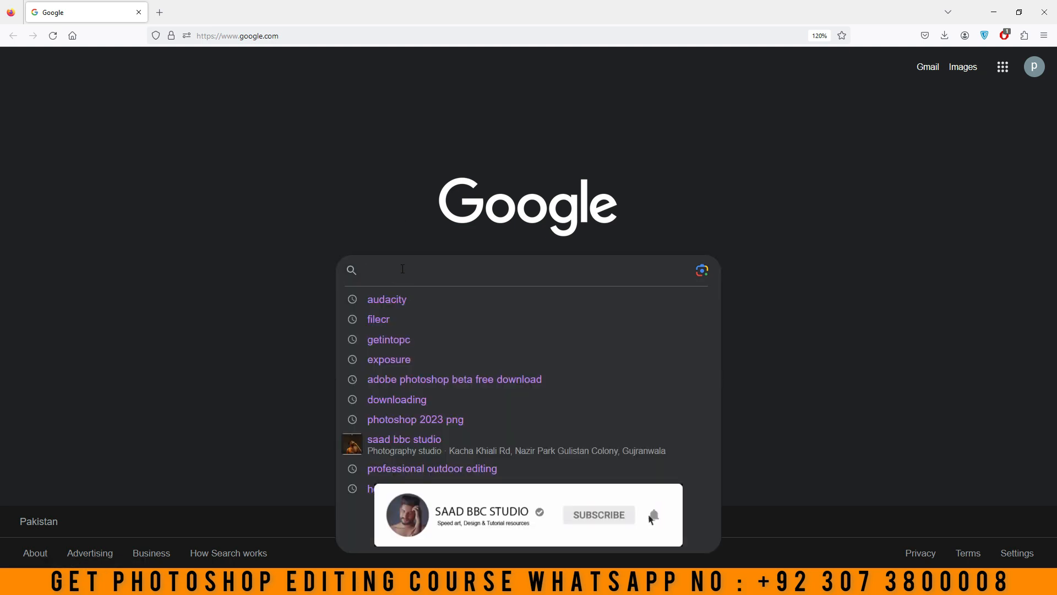
click(397, 305)
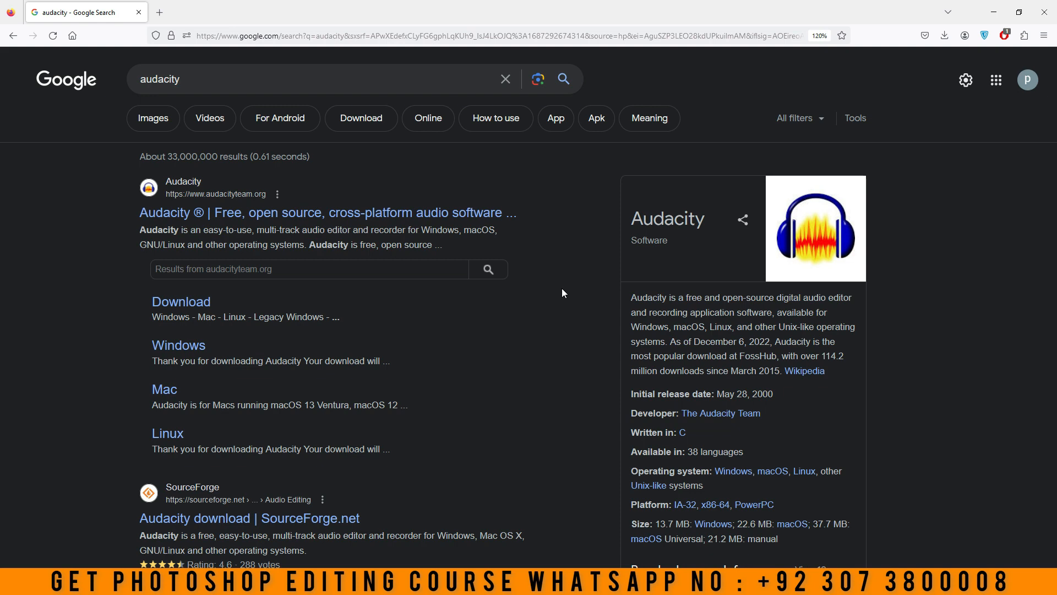
click(300, 218)
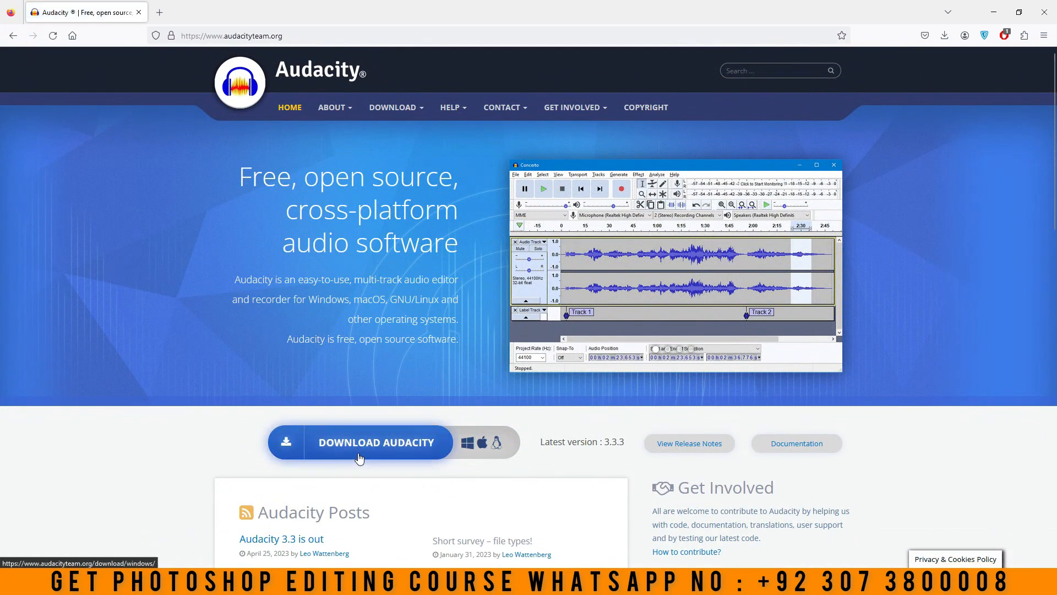
click(359, 456)
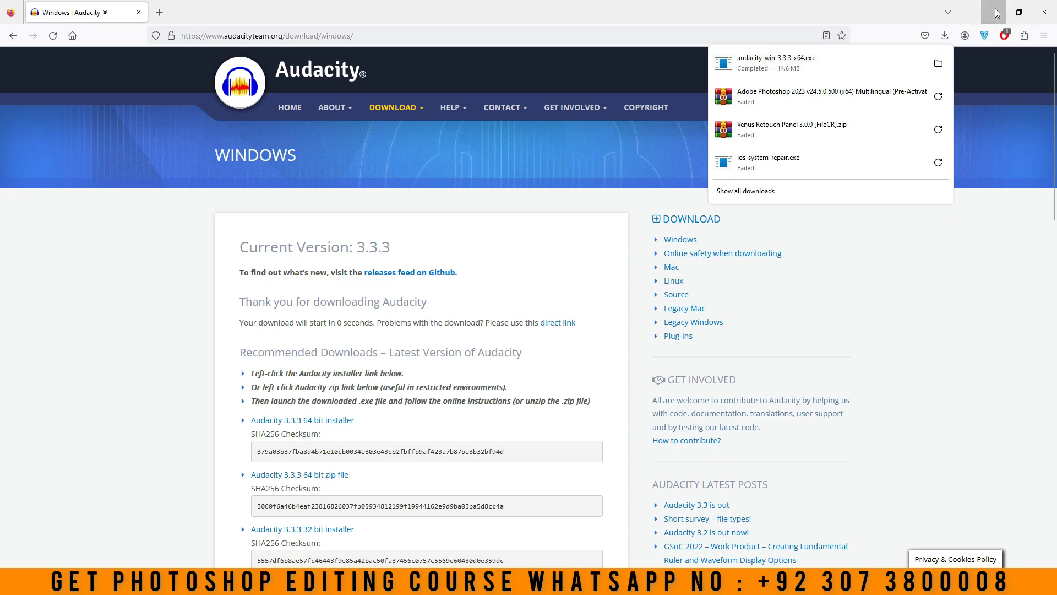
Step: Minimize the browser, launch Audacity and dismiss its welcome window
click(996, 13)
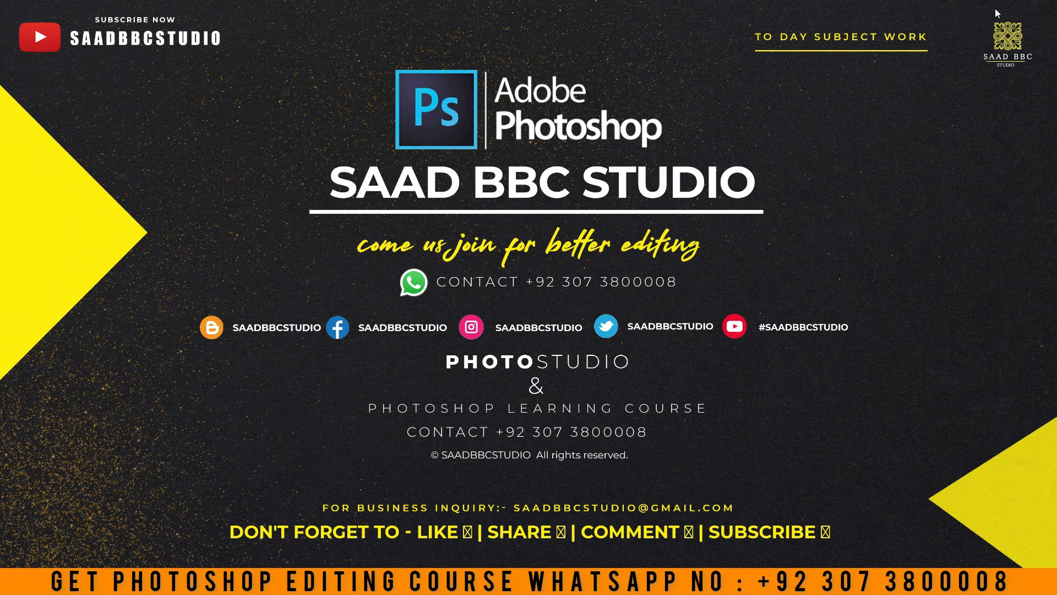
click(463, 581)
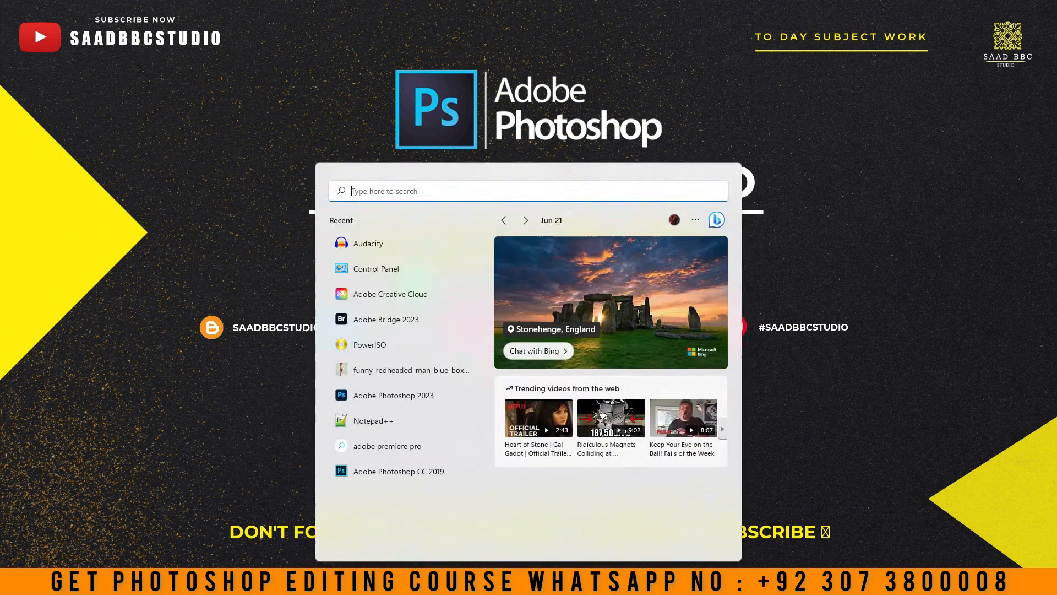
click(358, 243)
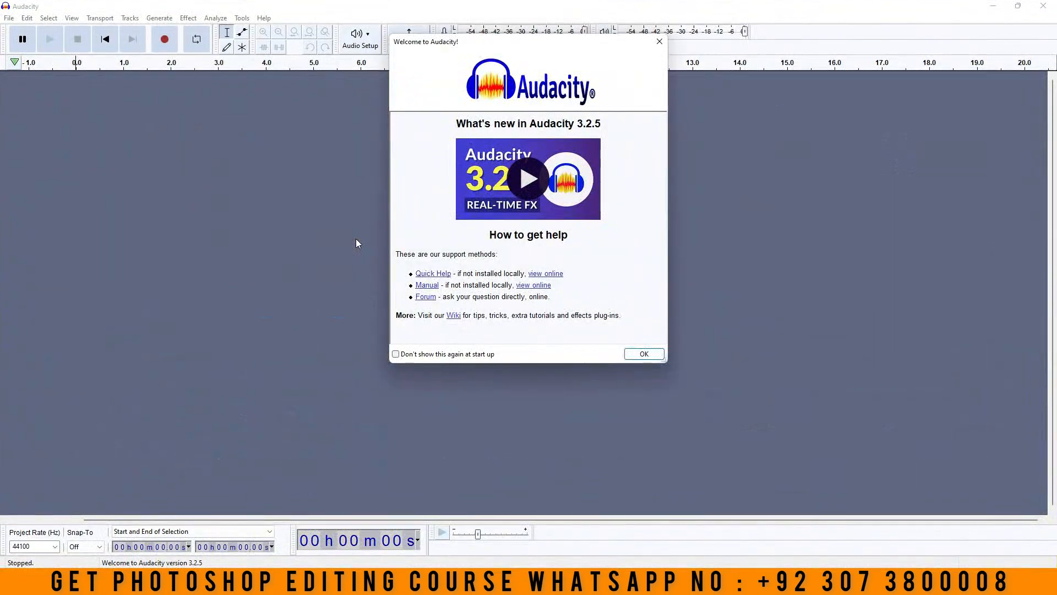
click(659, 41)
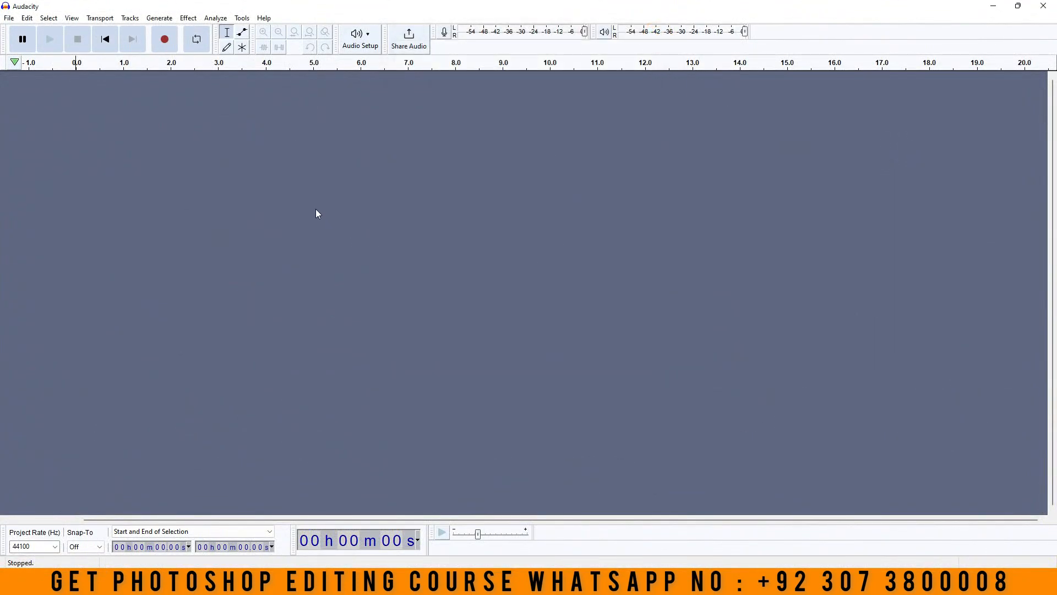
click(126, 21)
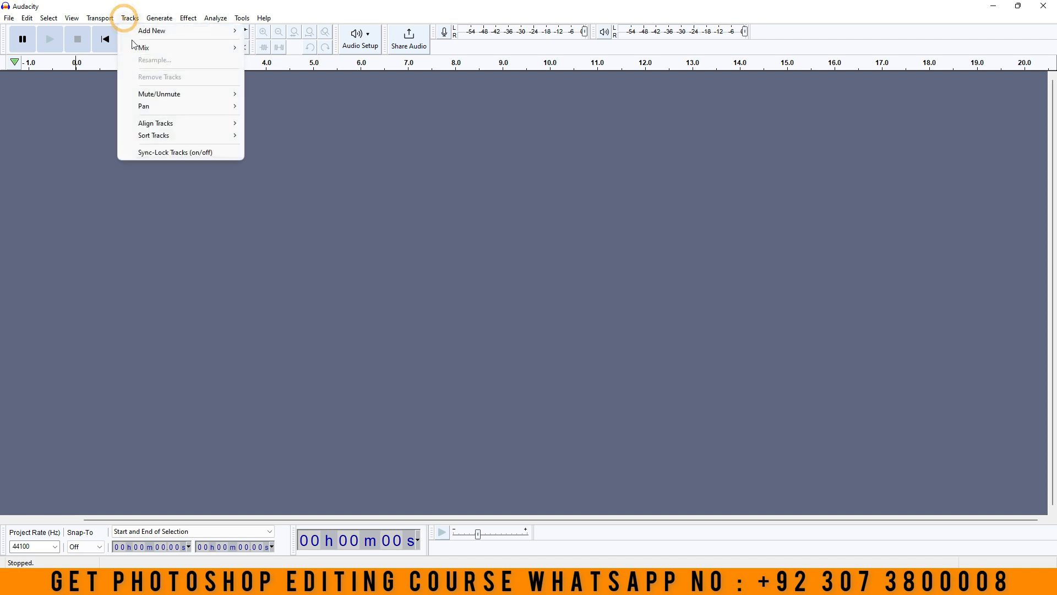
mouse_move(51, 22)
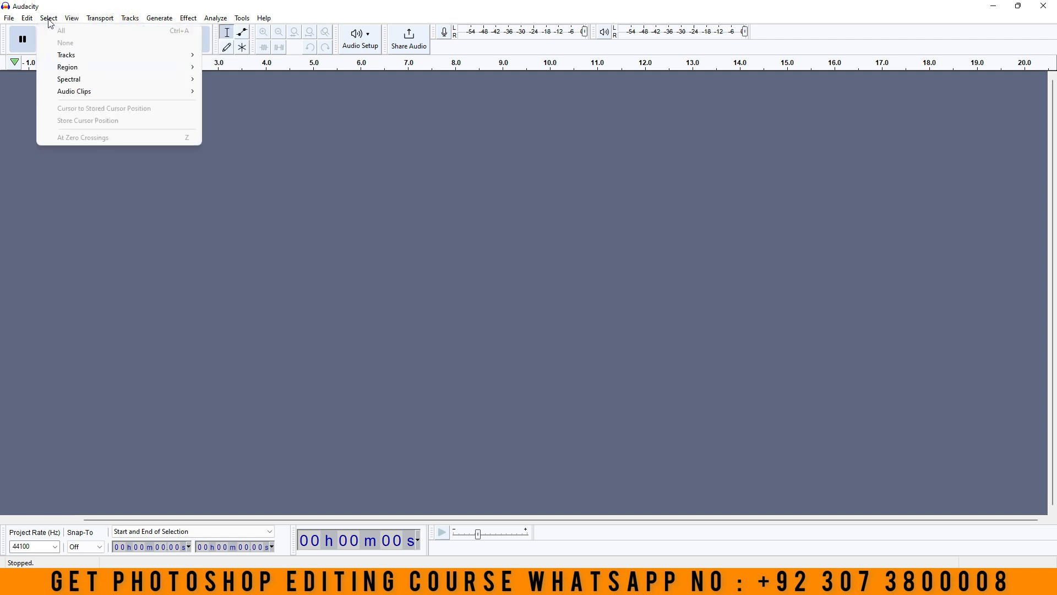
mouse_move(190, 23)
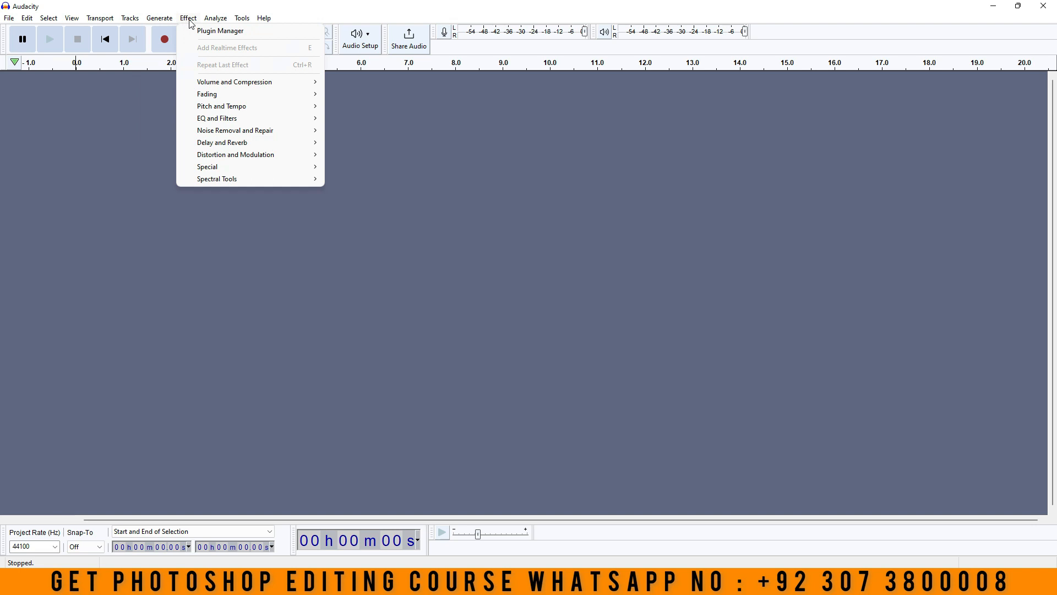
mouse_move(225, 23)
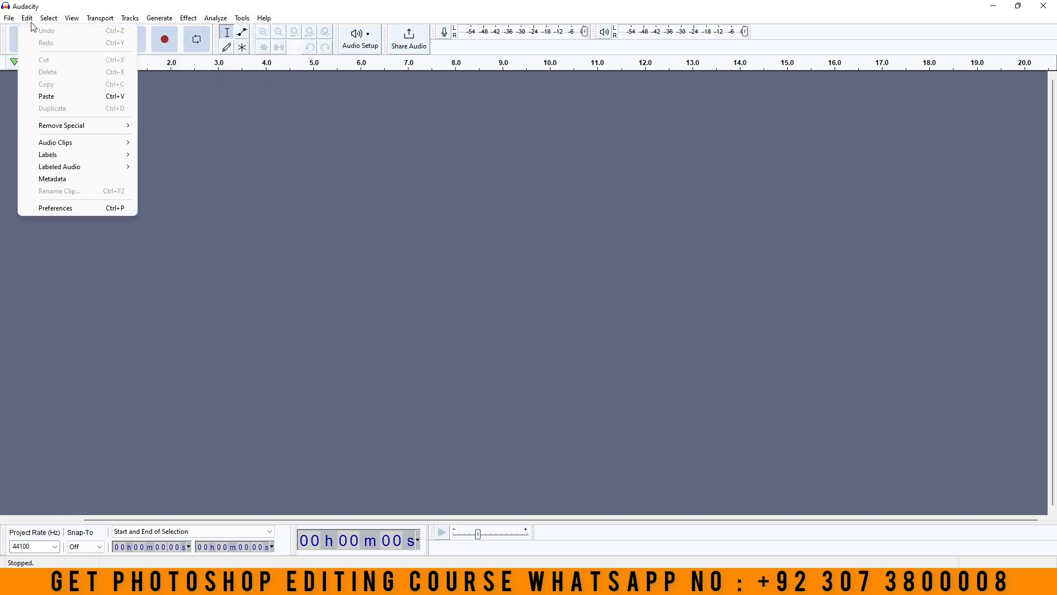
click(462, 226)
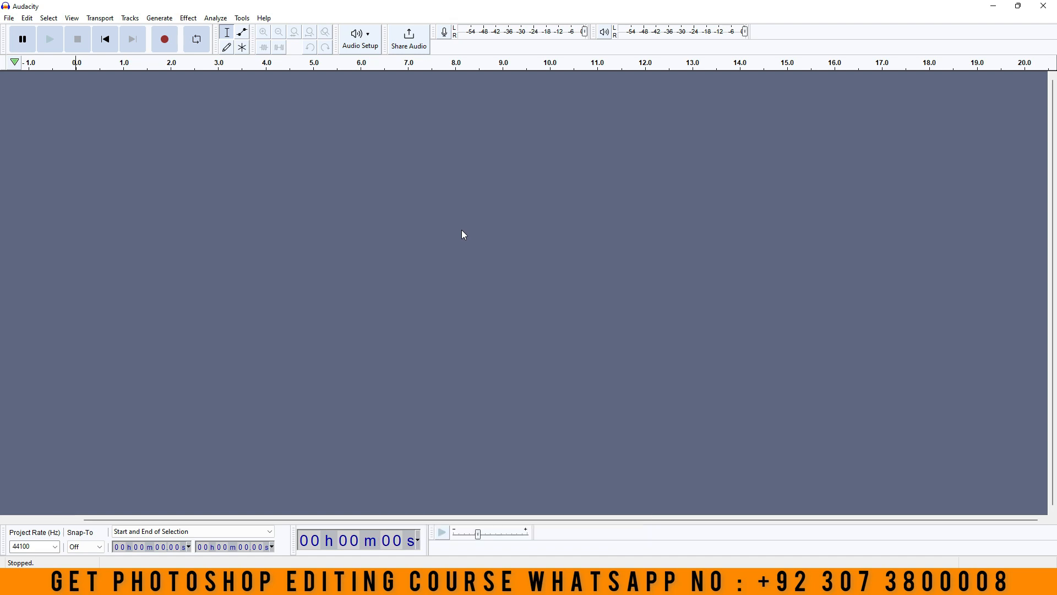
Step: Record about 12 seconds of voice on a new audio track and play the recording back
click(165, 39)
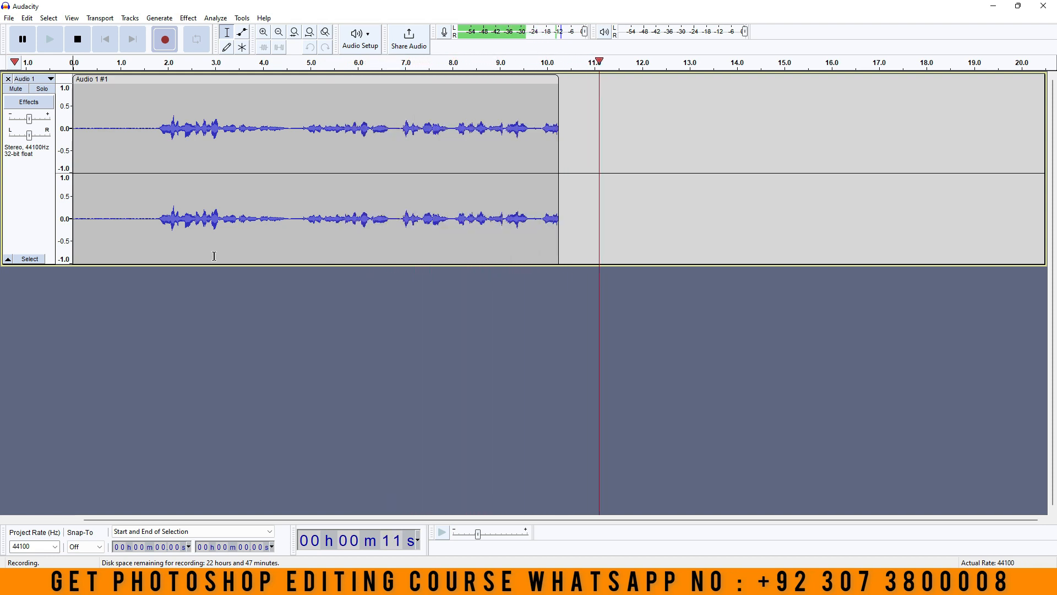
click(81, 38)
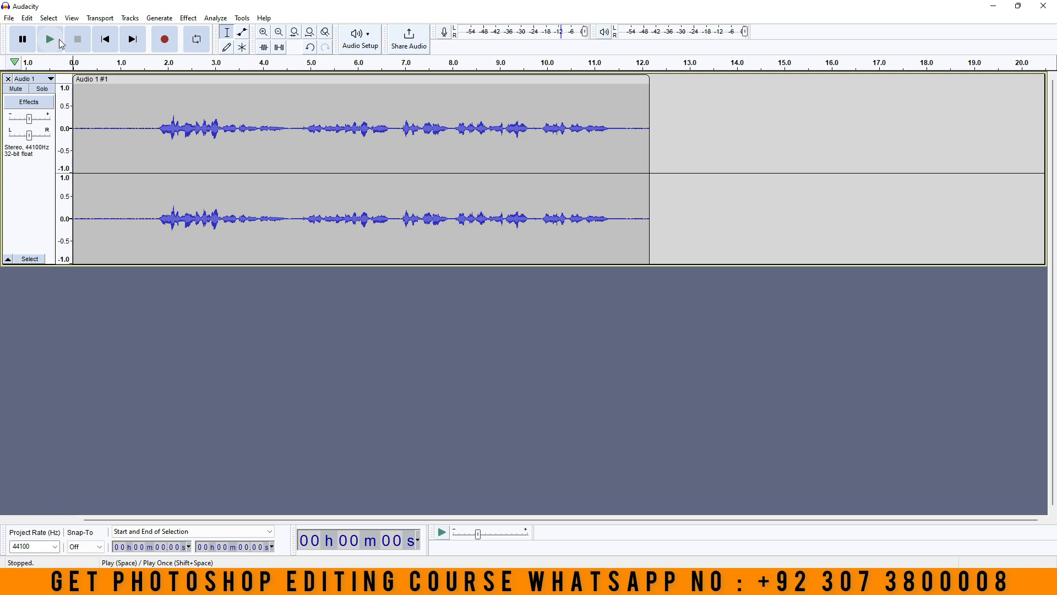
click(58, 39)
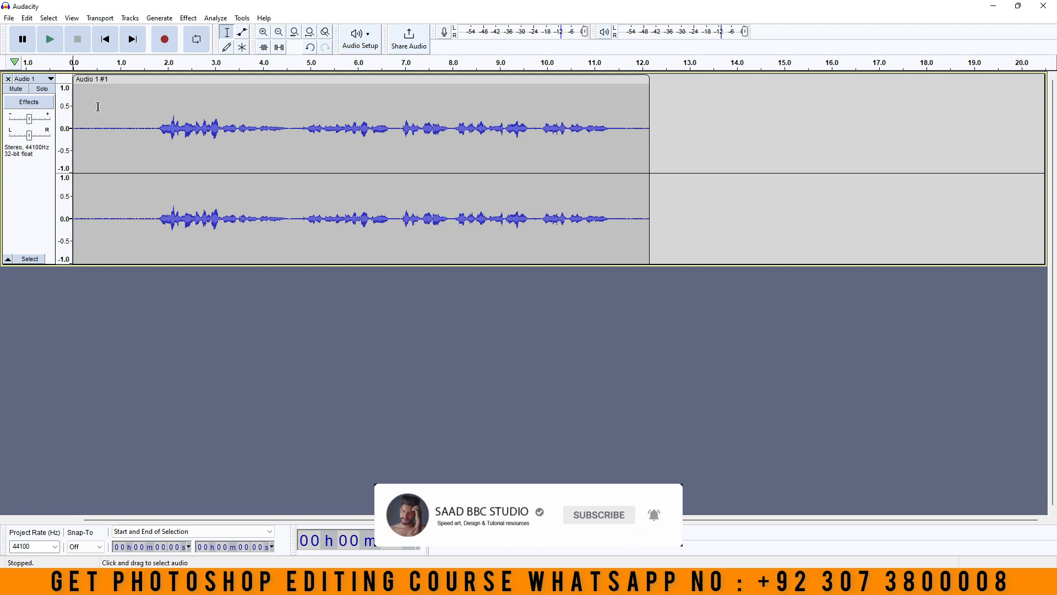
Step: Capture a Noise Reduction profile from the silent passage between about 0.3 and 1.3 seconds of the recording
drag(87, 107, 133, 152)
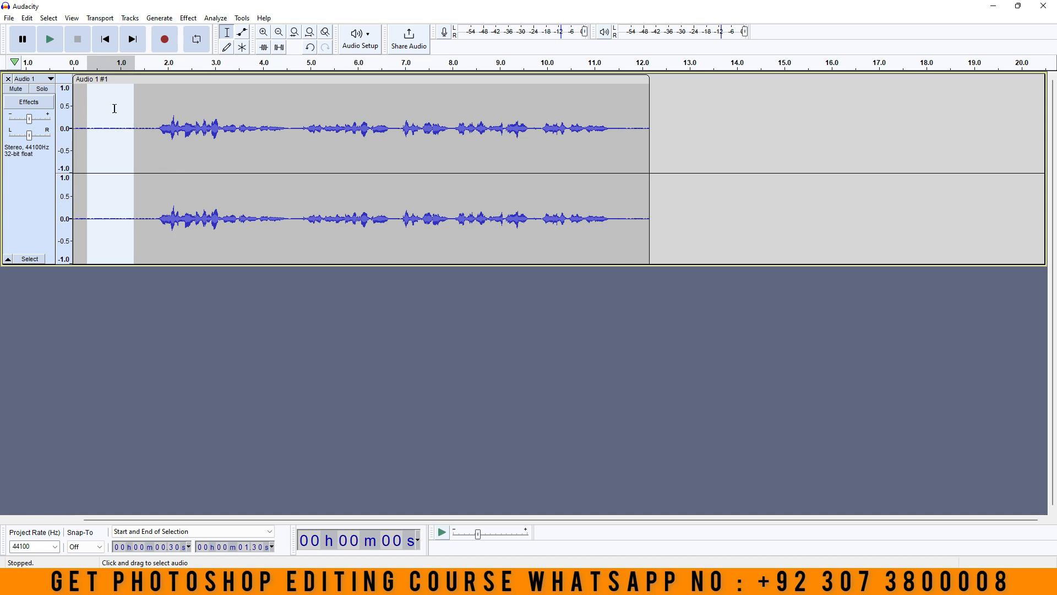
click(194, 19)
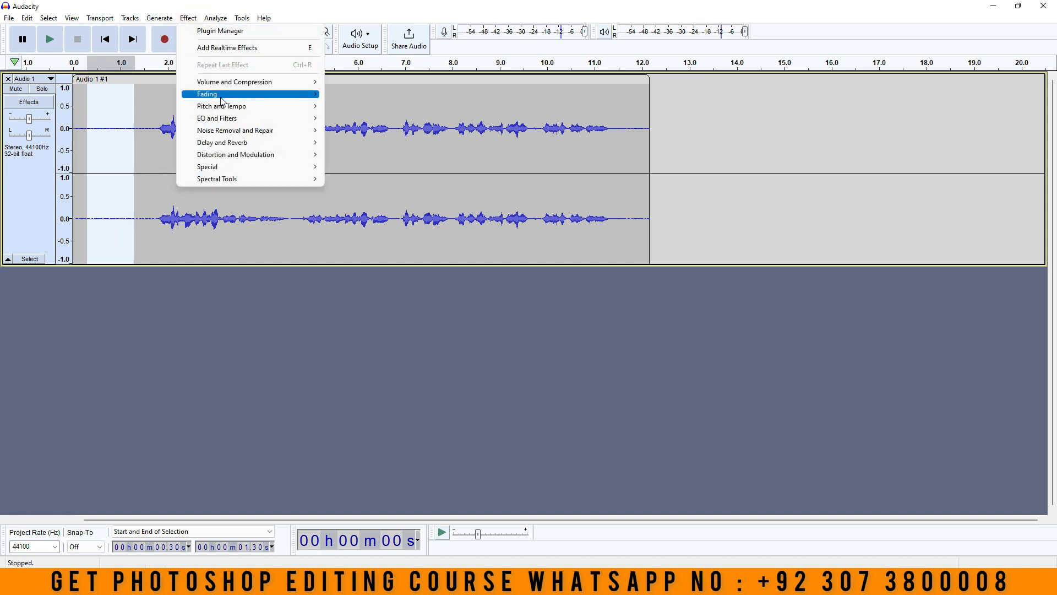
mouse_move(228, 108)
mouse_move(236, 136)
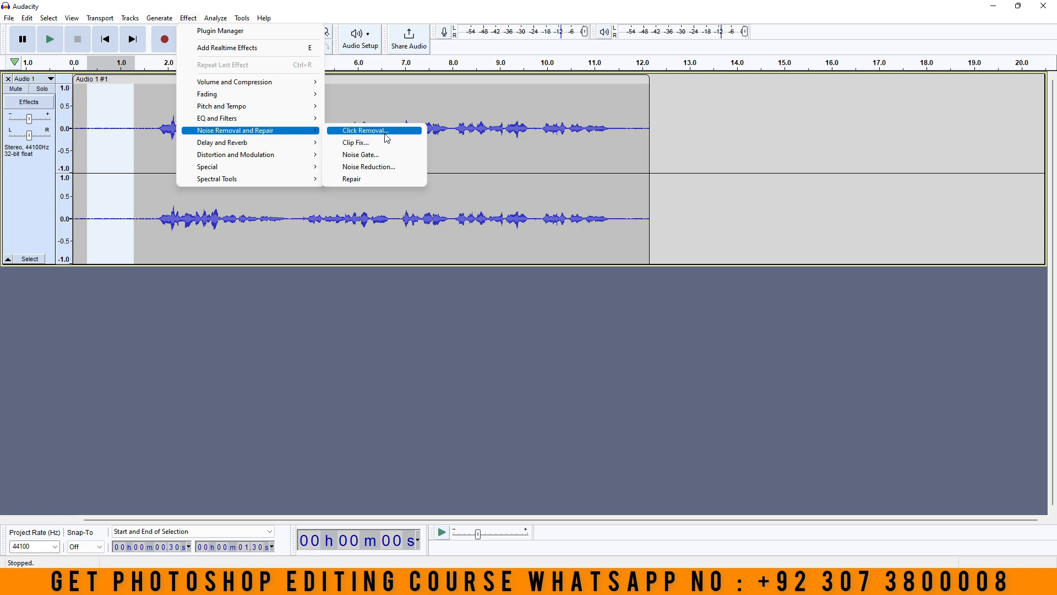
click(379, 171)
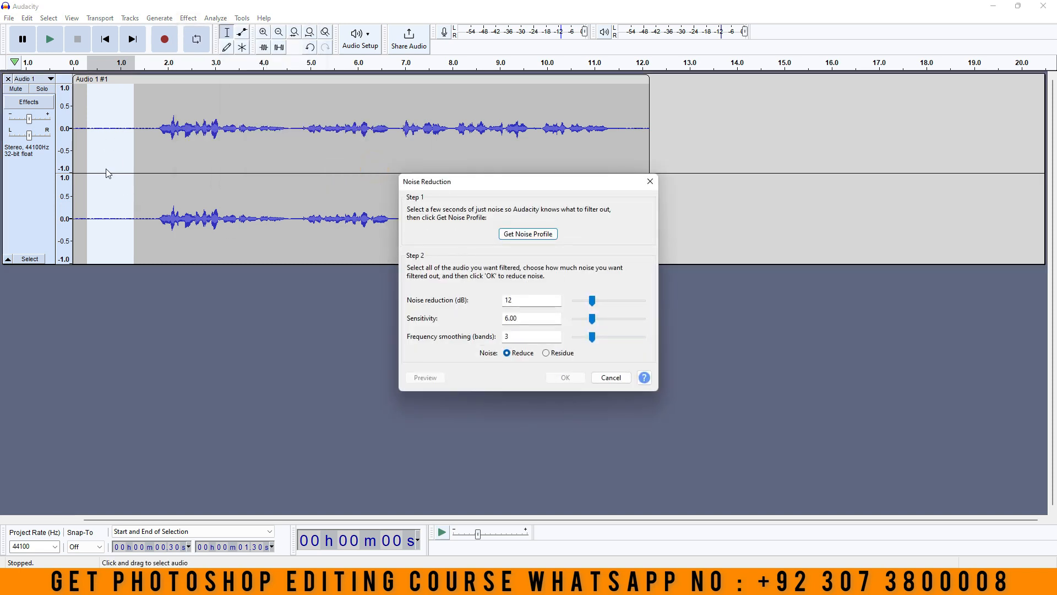
click(538, 235)
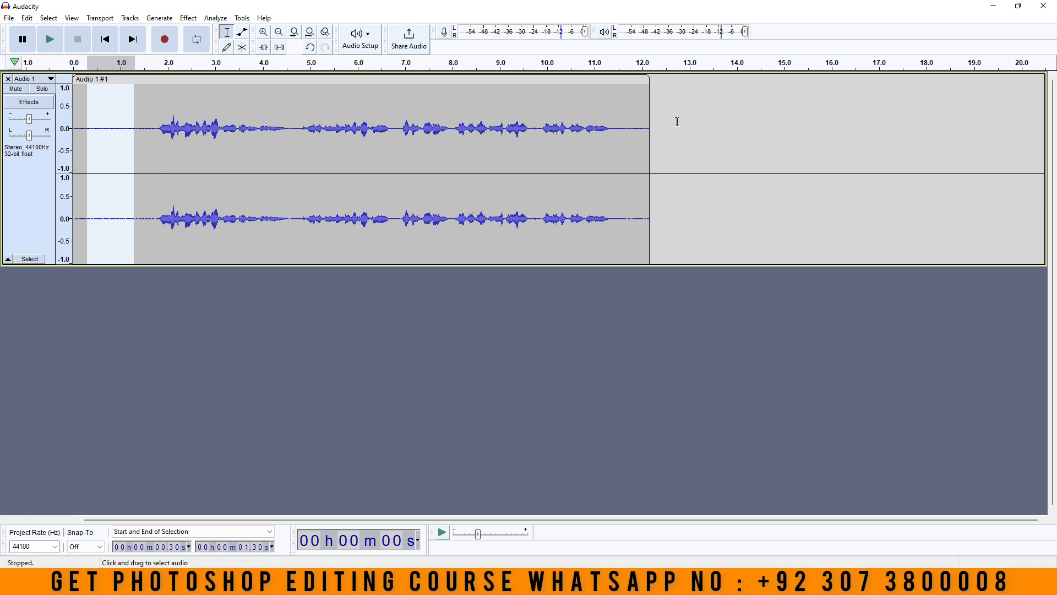
Step: Apply Noise Reduction to the whole recording with 12 dB, sensitivity 6.00 and 3 smoothing bands, and play it from about 0.5 seconds
drag(677, 118, 74, 198)
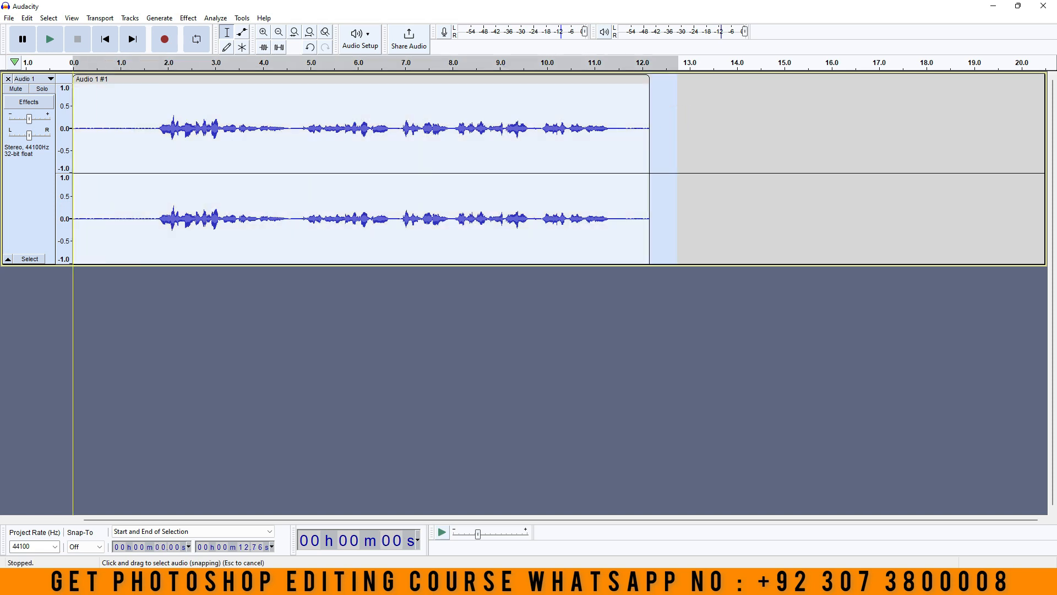
click(190, 18)
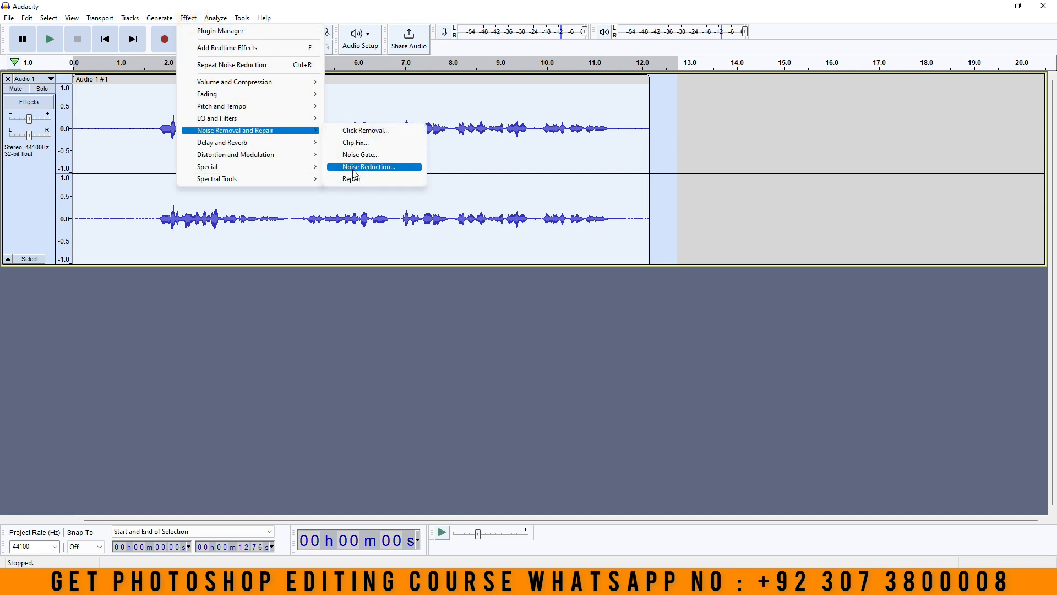
click(353, 168)
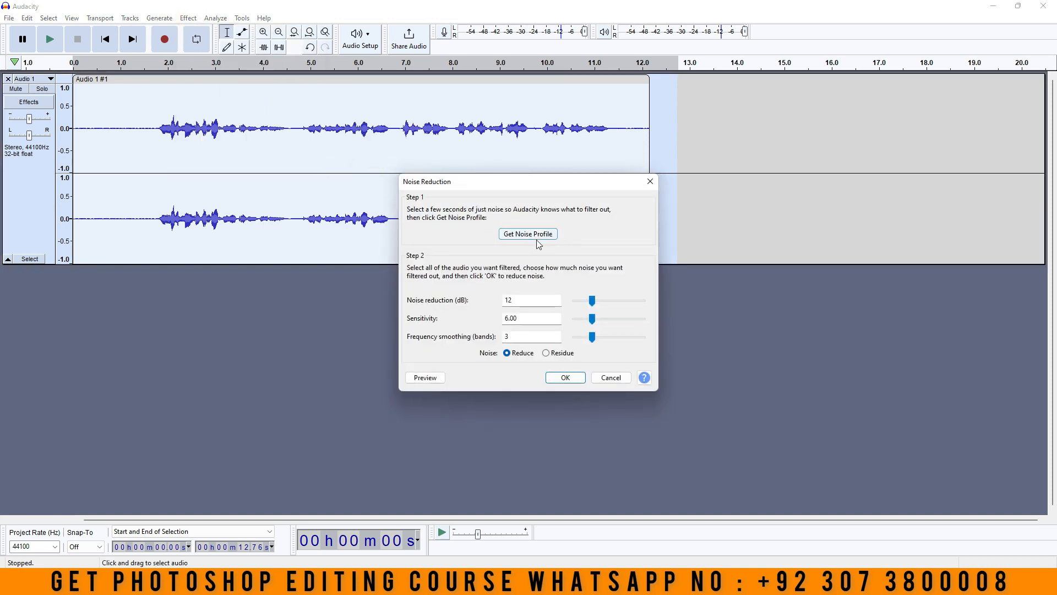
click(565, 378)
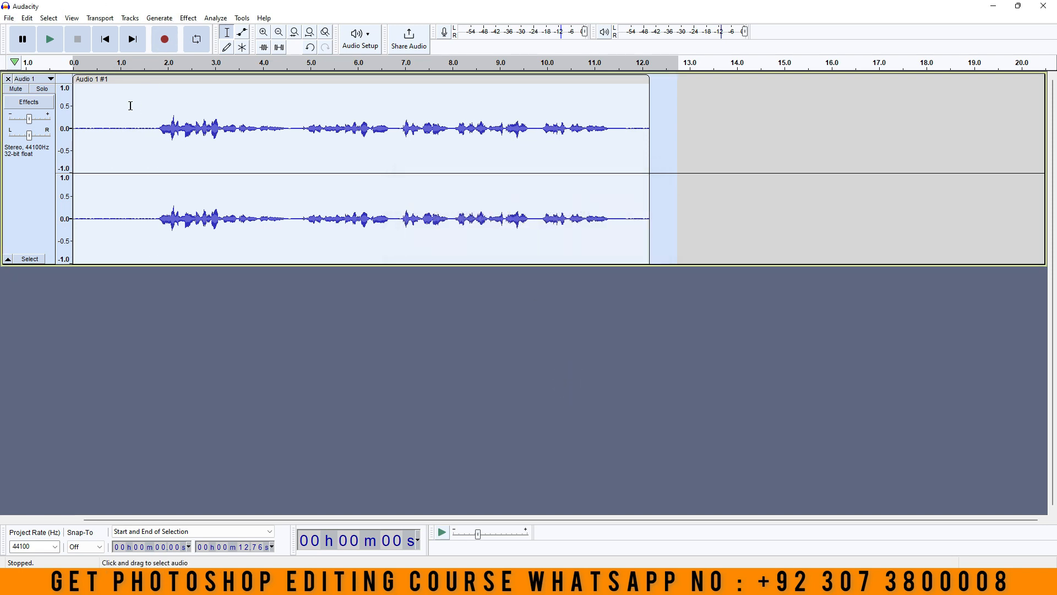
click(147, 110)
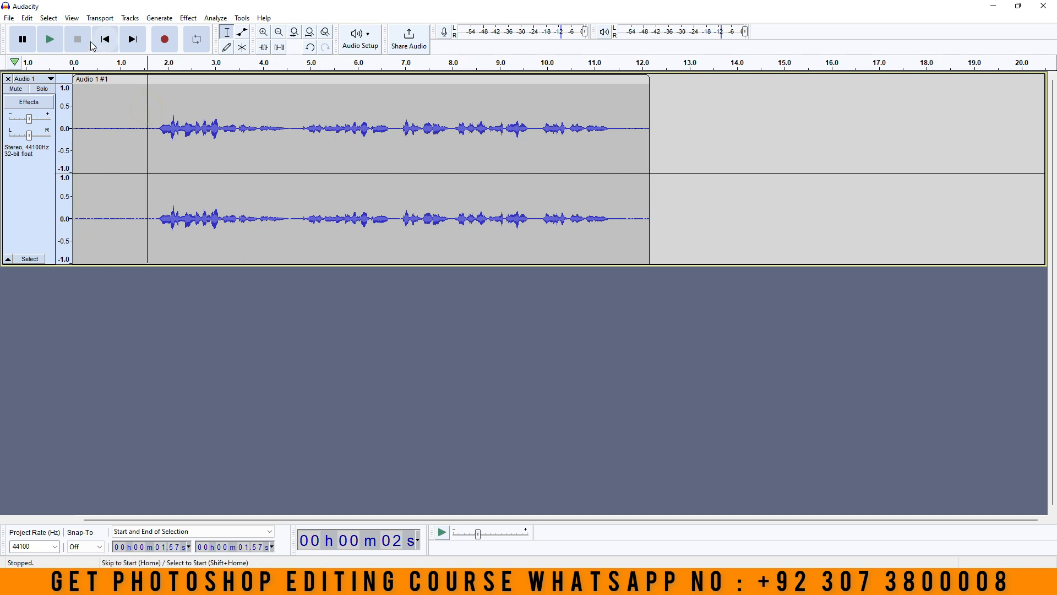
click(97, 63)
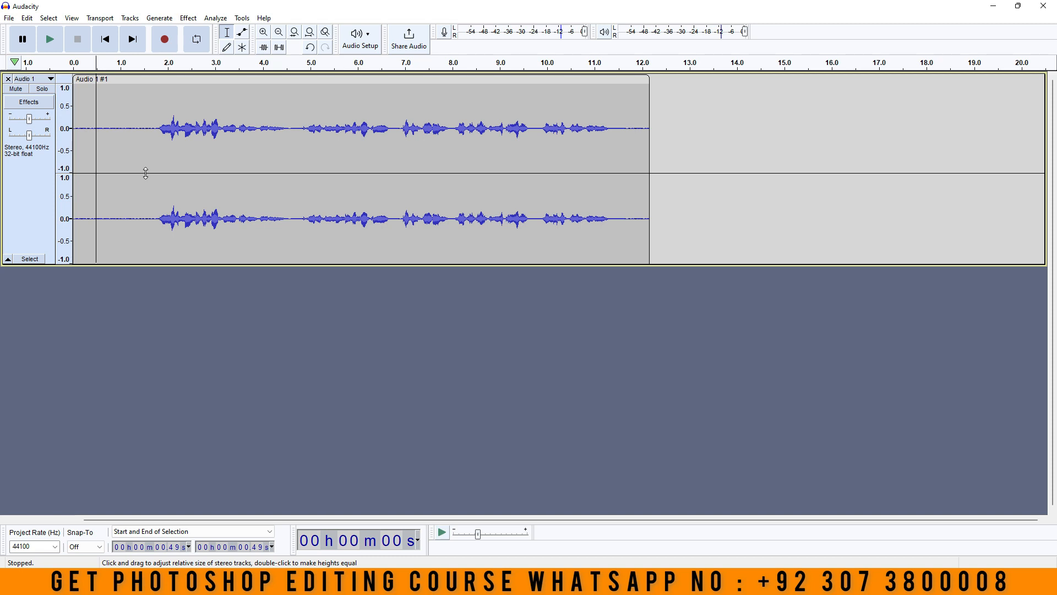
Step: Try to apply Normalize to the recording without an audio range selected
click(188, 17)
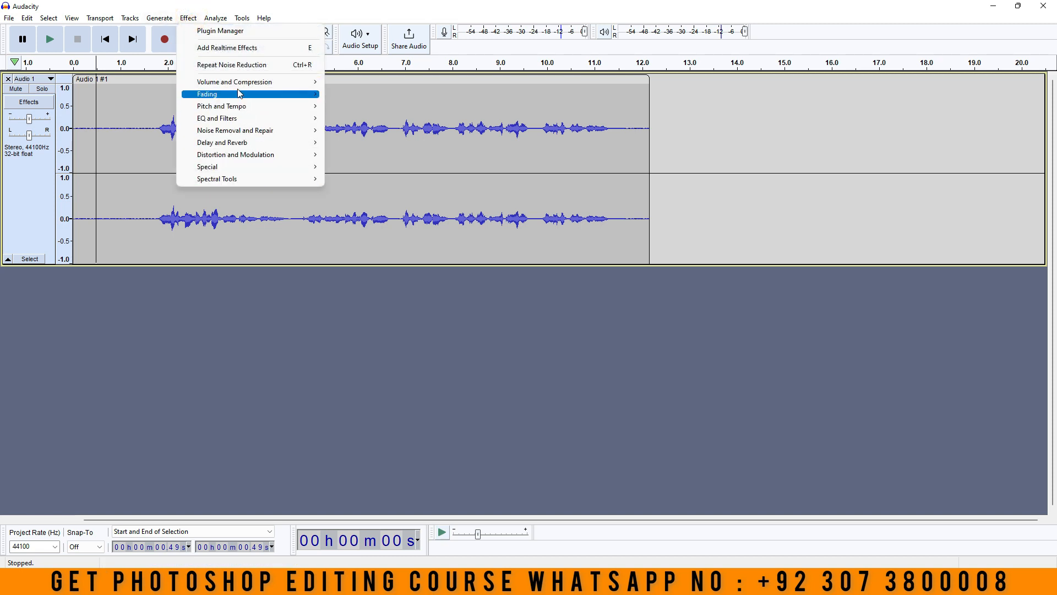
mouse_move(274, 87)
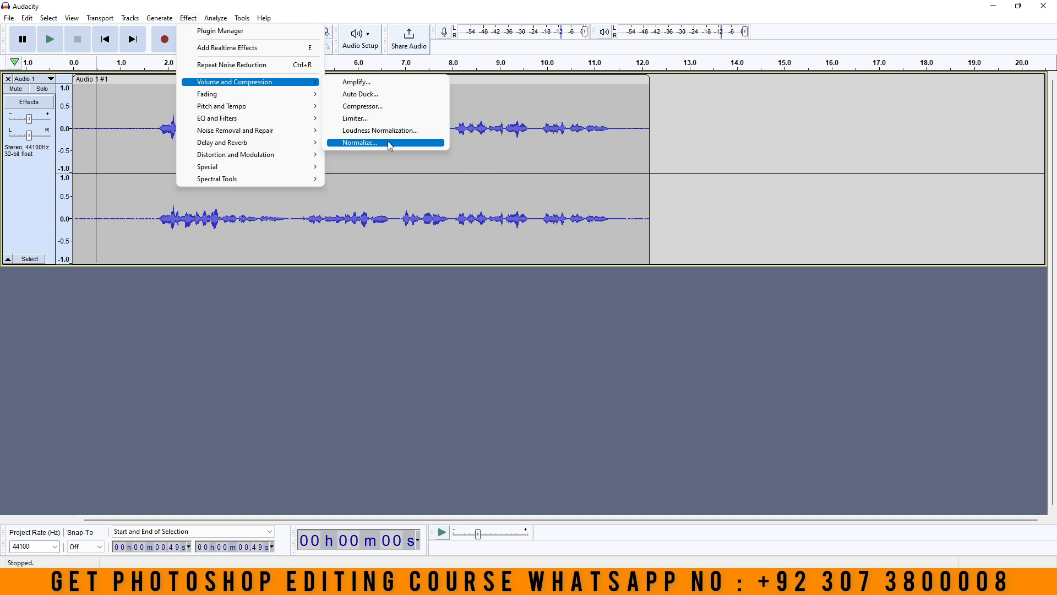
click(388, 143)
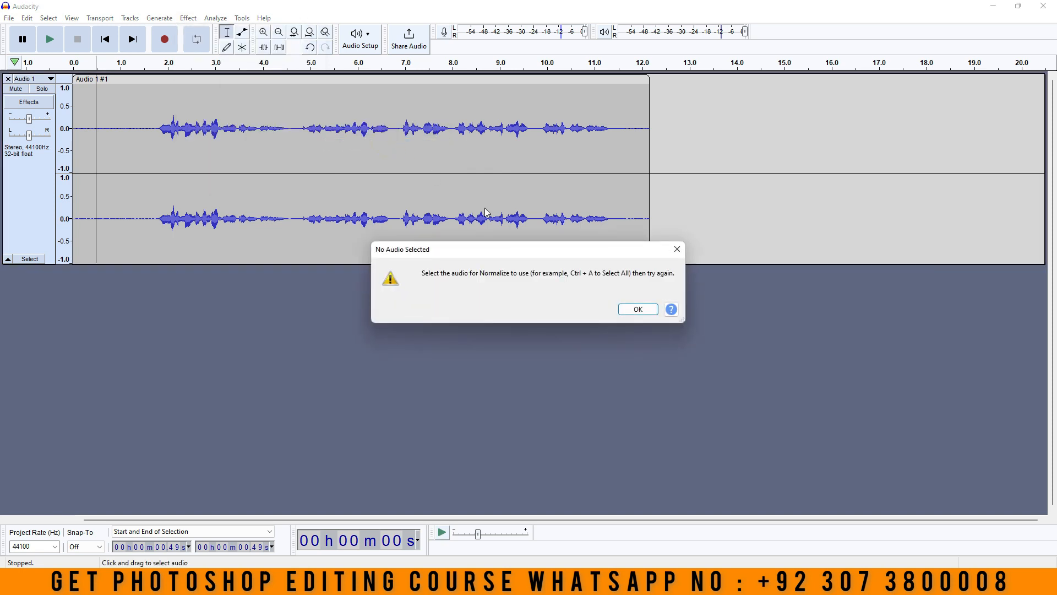
click(636, 310)
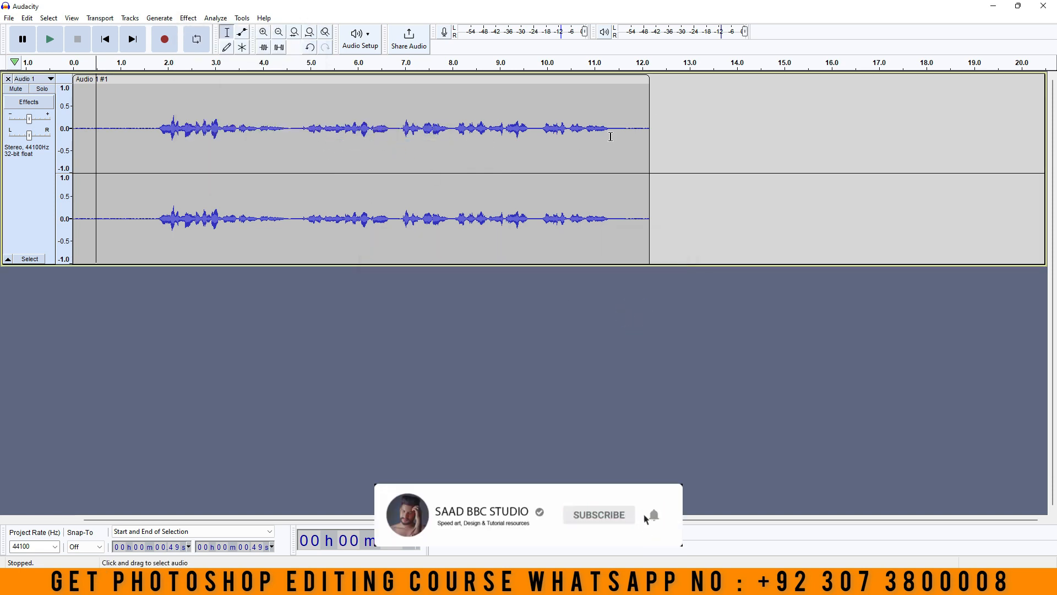
Step: Normalize the whole recording to a peak amplitude of -1.0 dB with DC offset removal enabled
drag(711, 108, 23, 219)
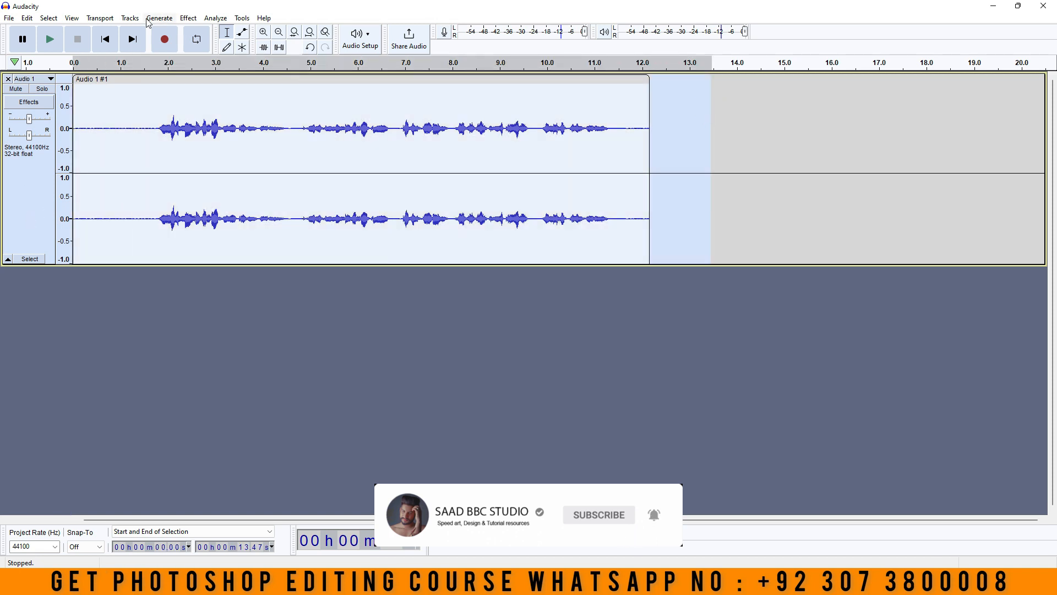
click(189, 18)
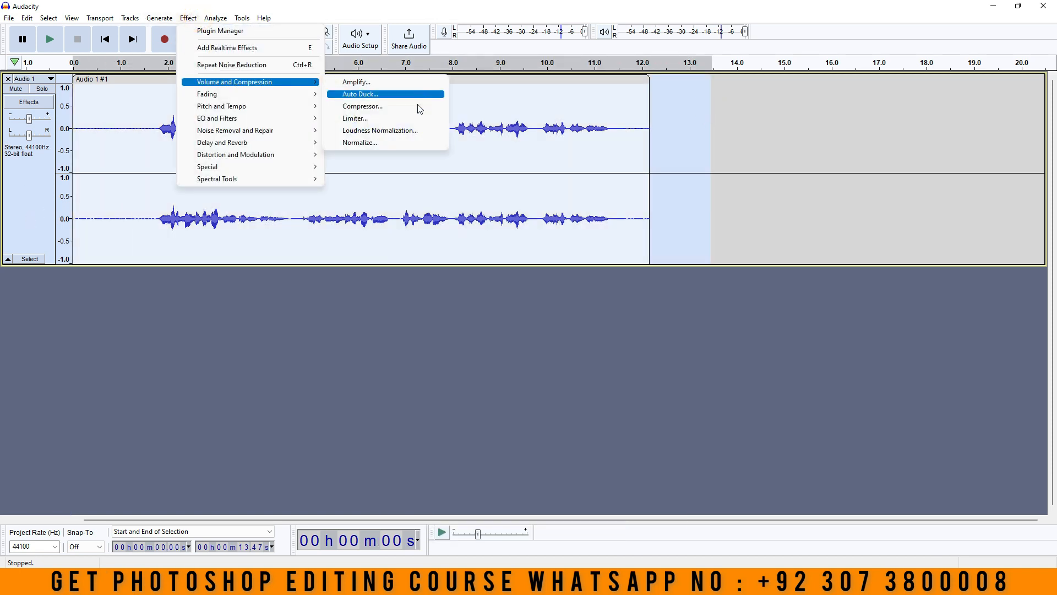
click(380, 143)
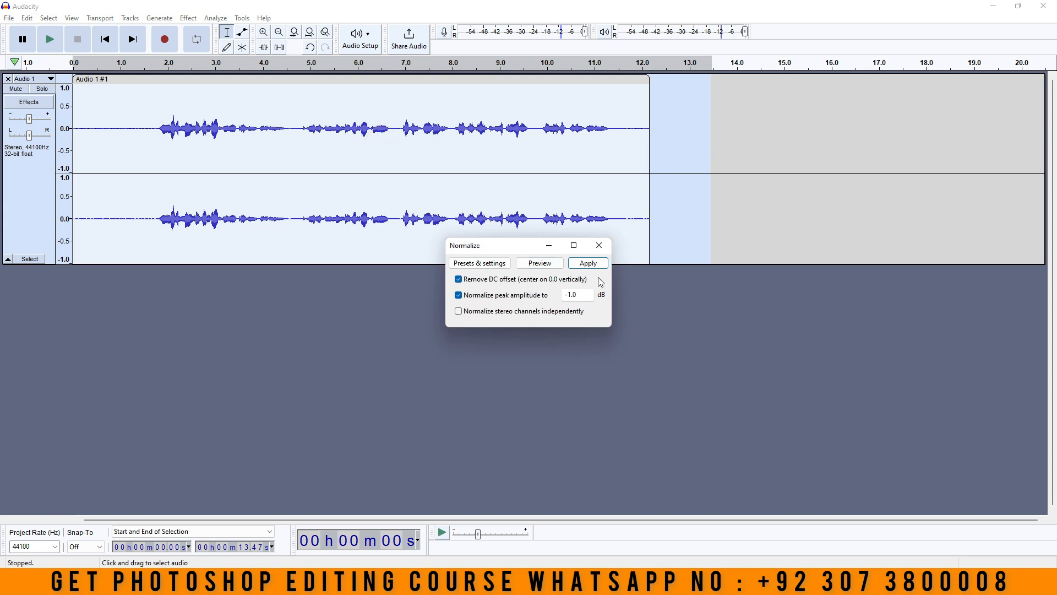
double_click(582, 296)
click(589, 264)
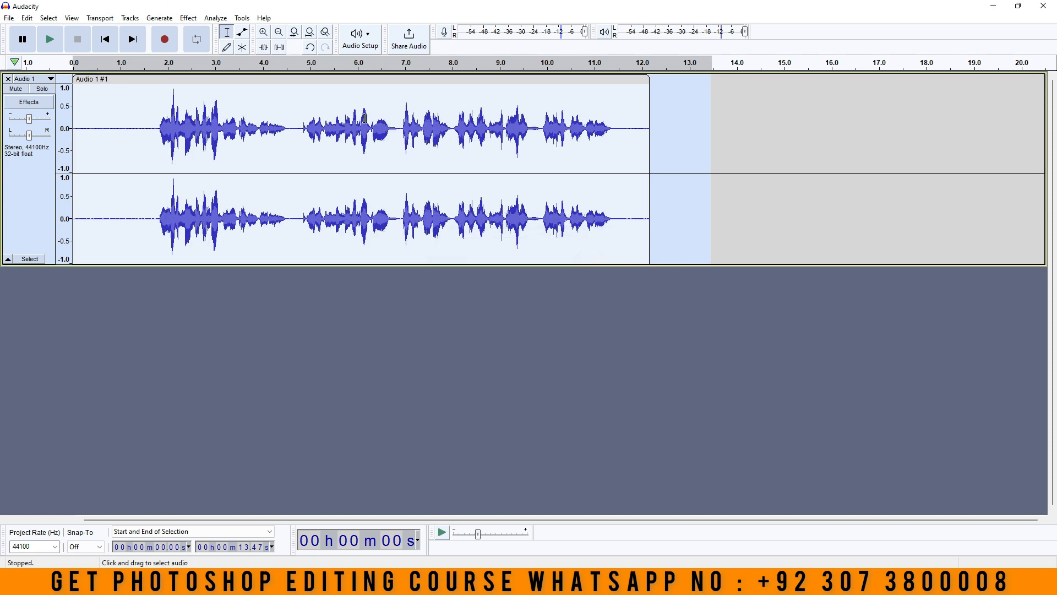
Step: Play the normalized recording from the start while adjusting the system volume
click(51, 40)
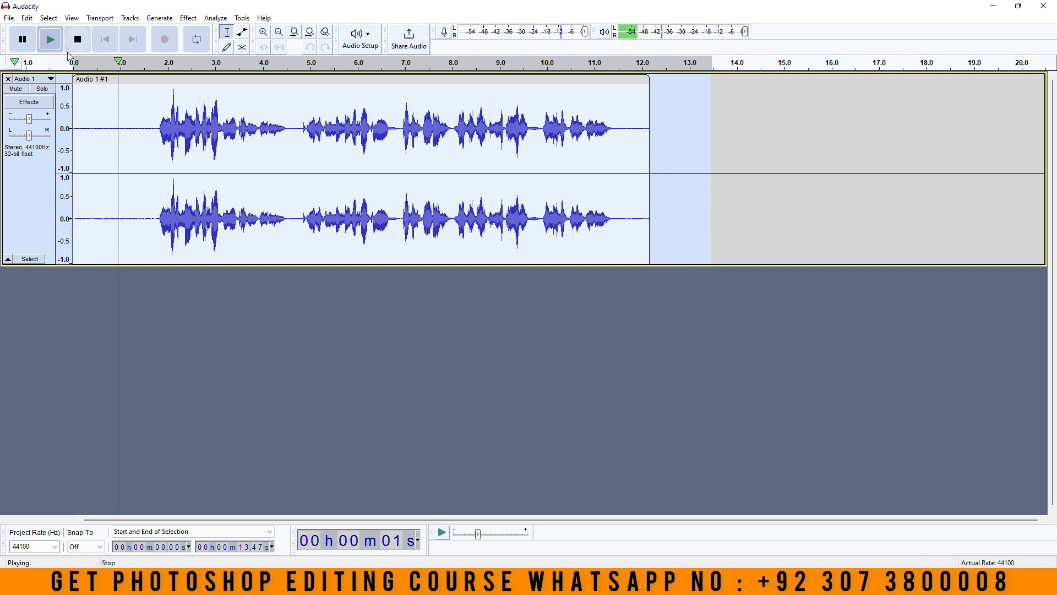
key(XF86AudioLowerVolume)
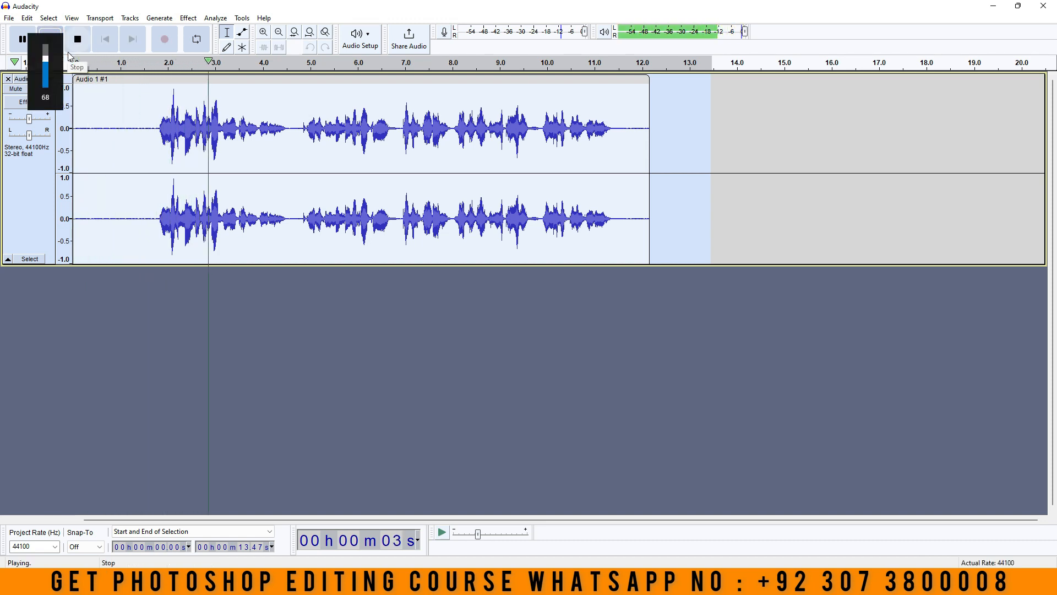
drag(46, 65, 45, 116)
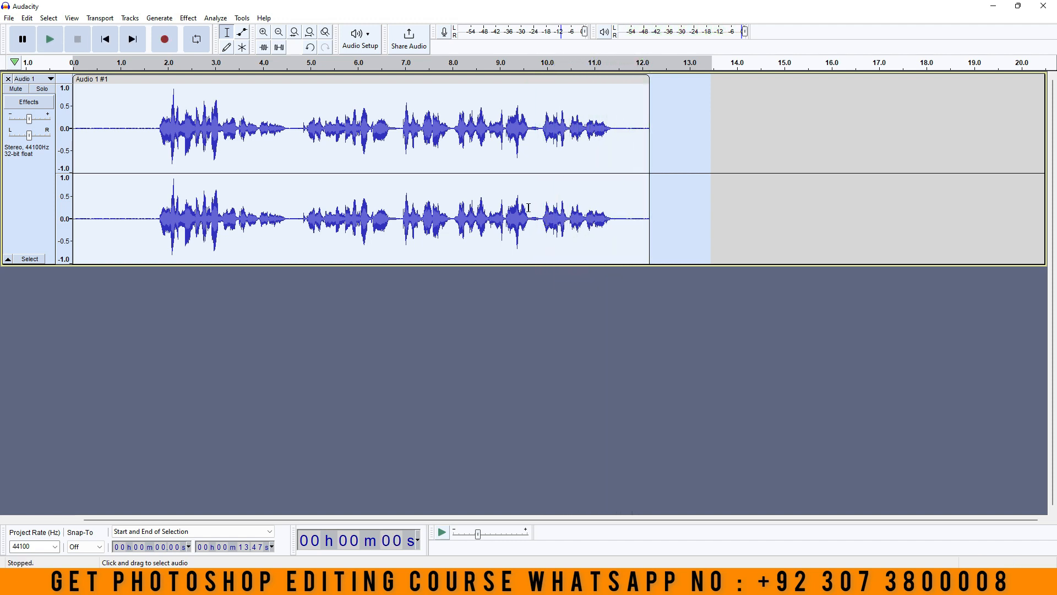
Step: Raise the system volume to 100
key(XF86AudioLowerVolume)
key(XF86AudioLowerVolume)
key(XF86AudioRaiseVolume)
key(XF86AudioRaiseVolume)
key(XF86AudioRaiseVolume)
key(XF86AudioRaiseVolume)
key(XF86AudioRaiseVolume)
key(XF86AudioRaiseVolume)
key(XF86AudioRaiseVolume)
key(XF86AudioRaiseVolume)
key(XF86AudioRaiseVolume)
key(XF86AudioRaiseVolume)
key(XF86AudioRaiseVolume)
key(XF86AudioRaiseVolume)
key(XF86AudioRaiseVolume)
key(XF86AudioRaiseVolume)
key(XF86AudioRaiseVolume)
key(XF86AudioRaiseVolume)
key(XF86AudioRaiseVolume)
key(XF86AudioRaiseVolume)
key(XF86AudioRaiseVolume)
key(XF86AudioRaiseVolume)
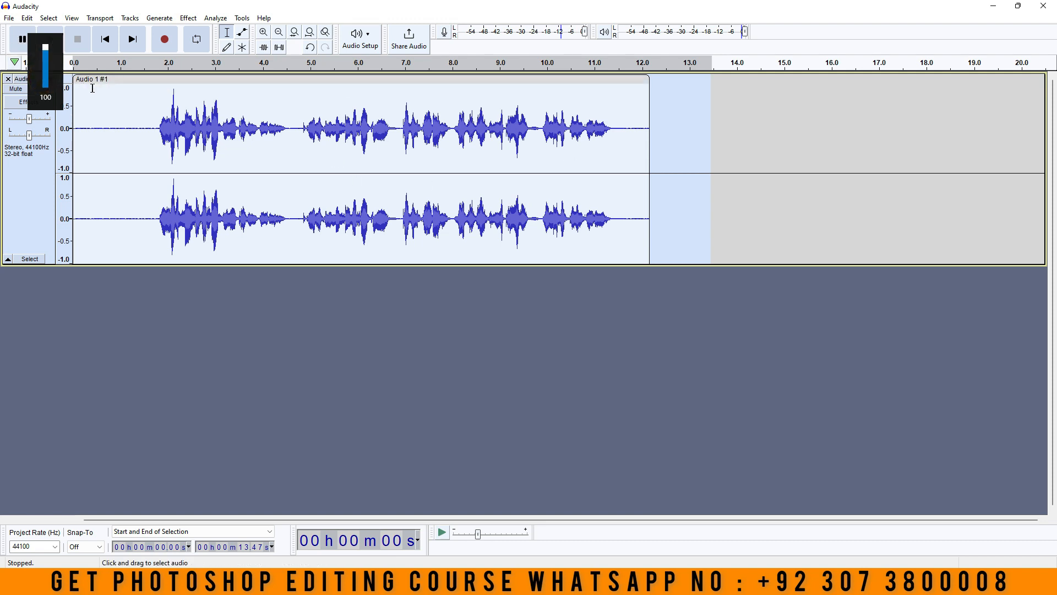
Step: Clear the current time selection and select exactly the whole audio clip
click(719, 139)
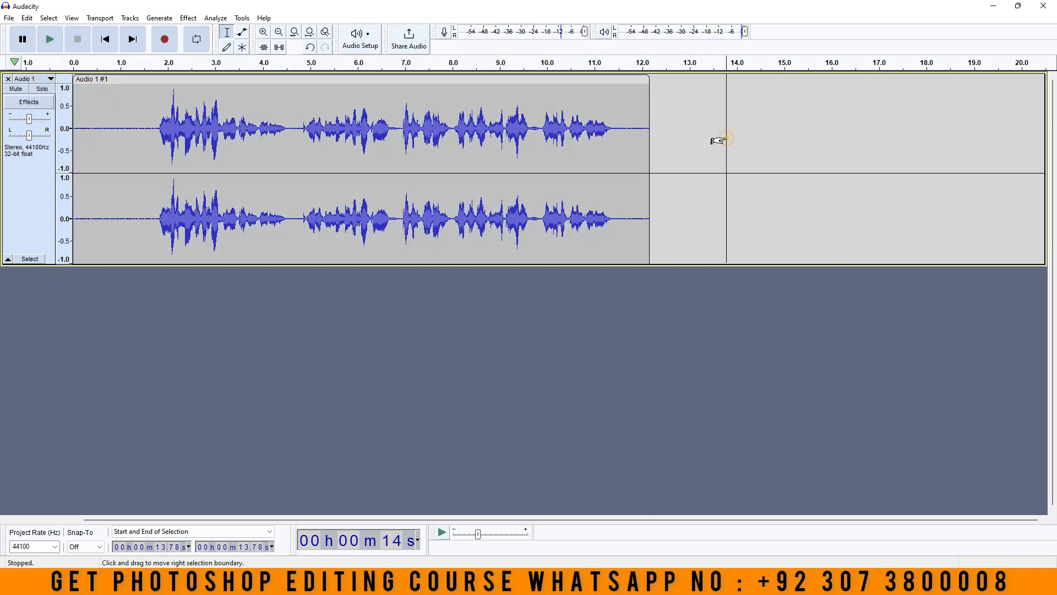
double_click(596, 134)
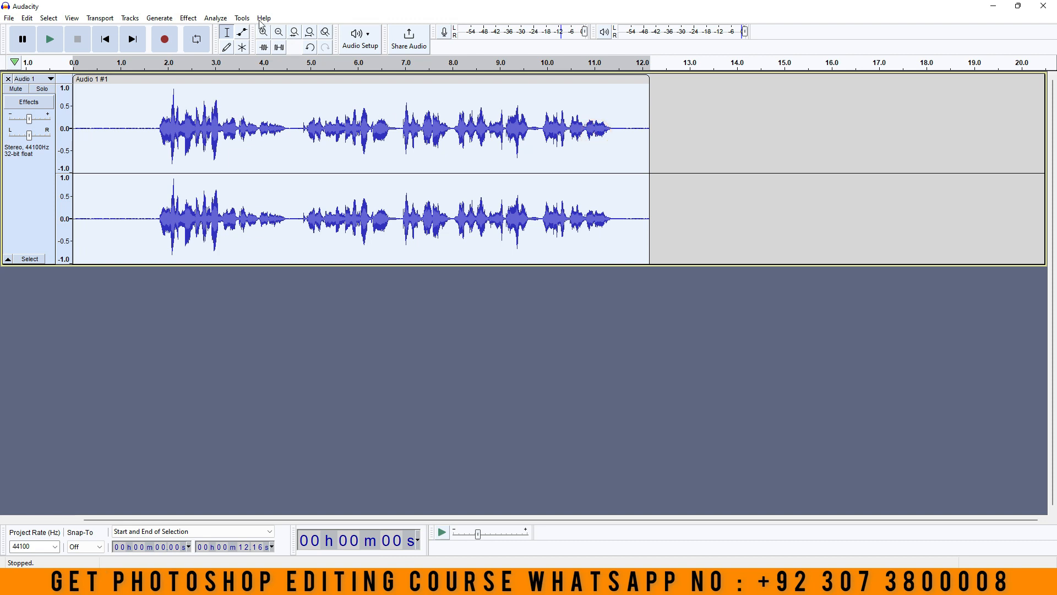
click(193, 18)
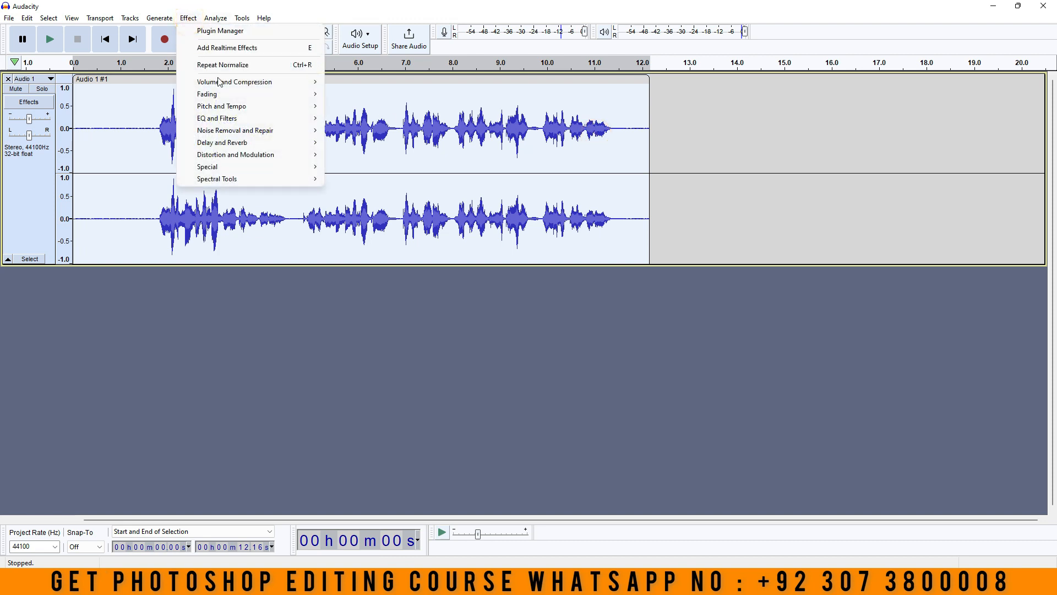
mouse_move(226, 95)
mouse_move(246, 118)
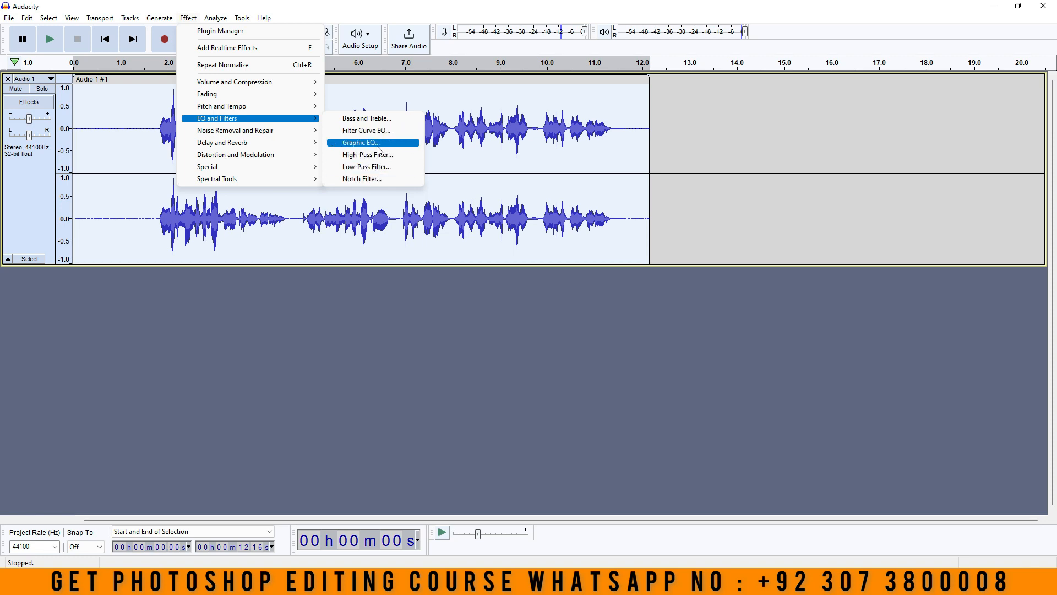
click(352, 131)
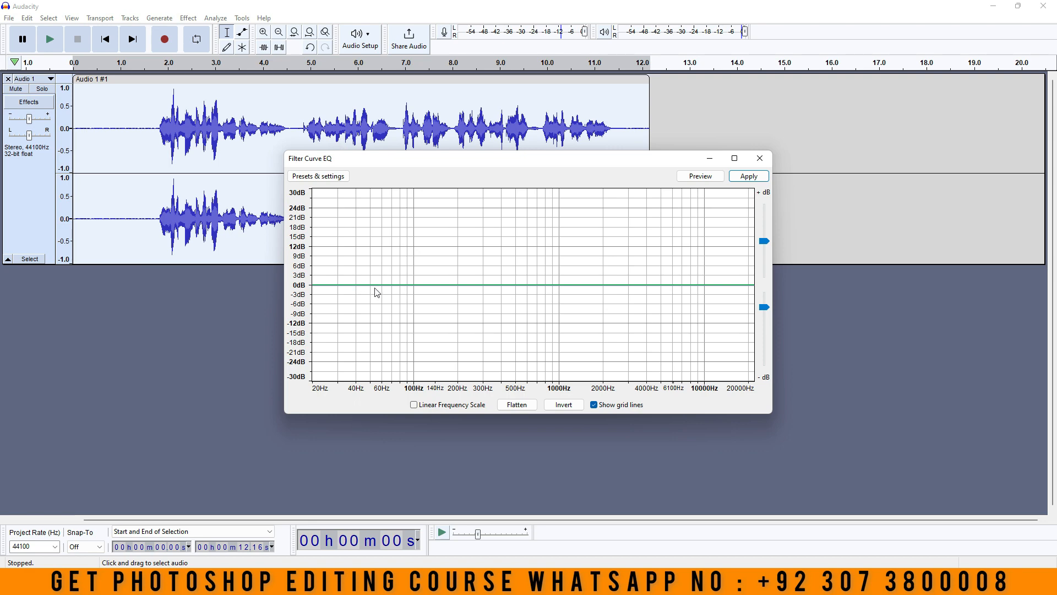
drag(377, 291, 383, 247)
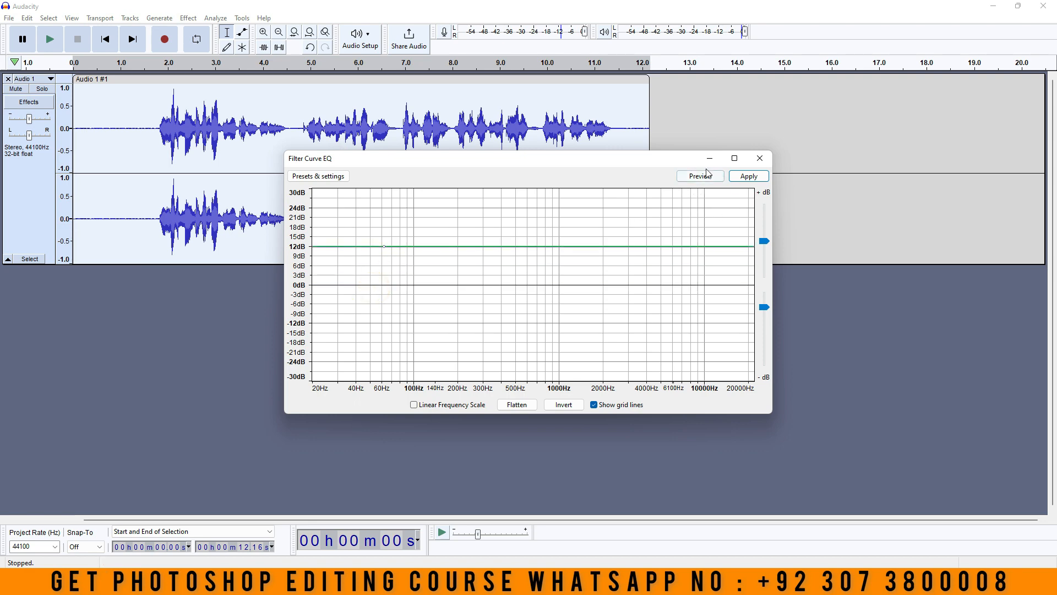
click(760, 158)
Step: Open the Graphic EQ effect for the selected clip and preview a boost of 4.0 dB on the 25 Hz band
click(188, 18)
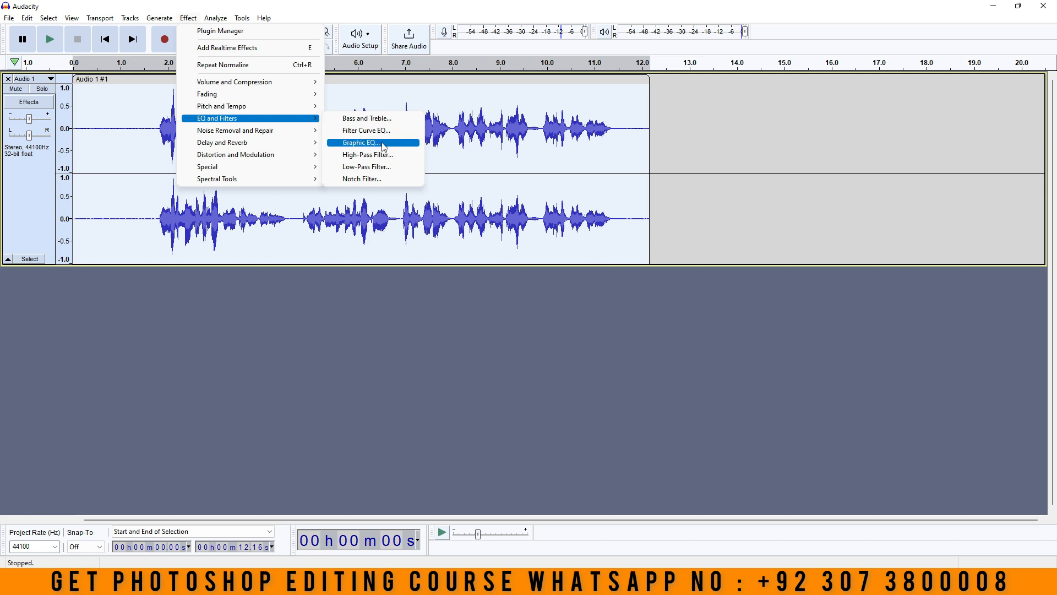
click(385, 143)
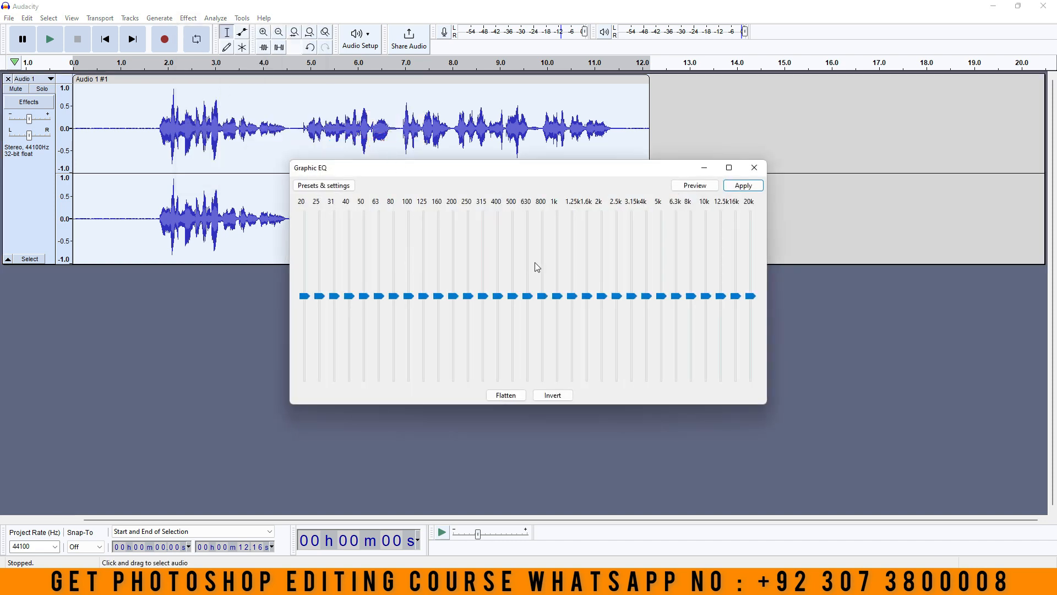
click(318, 297)
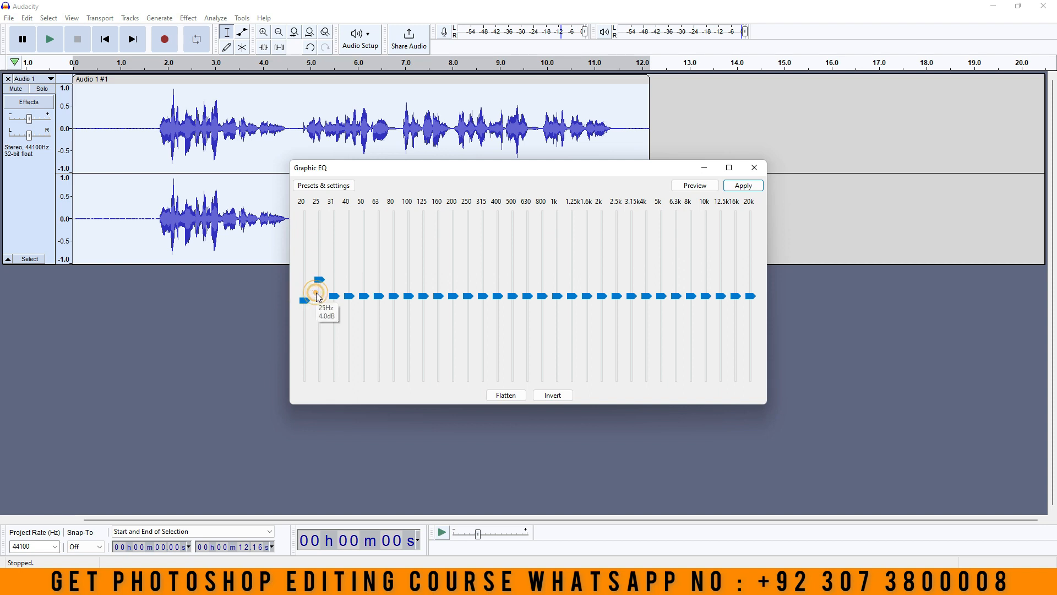
click(695, 186)
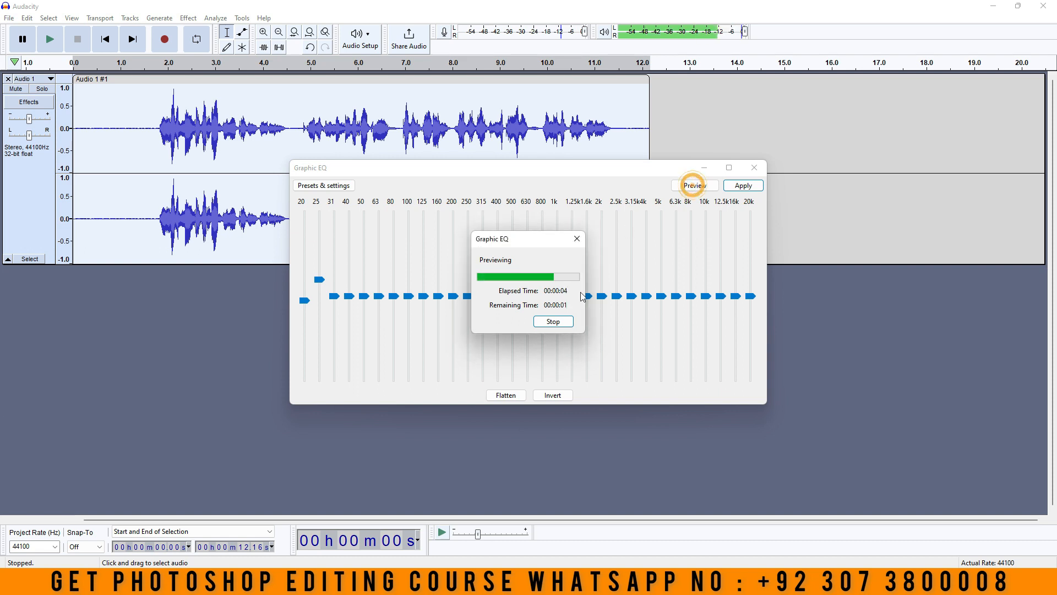
click(561, 321)
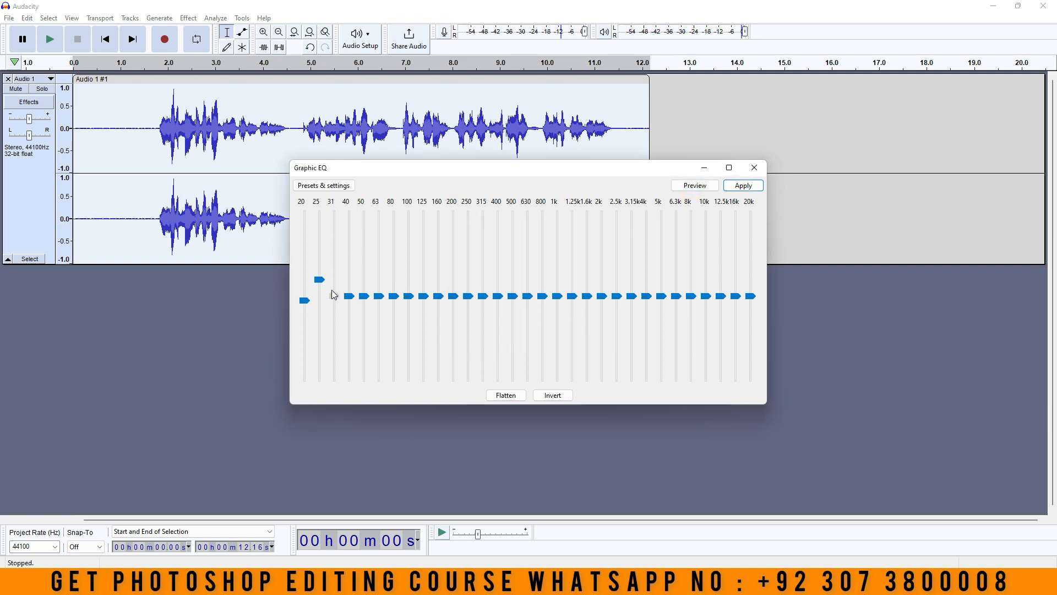
drag(335, 274, 346, 287)
Step: Load the Bass Boost factory preset in Graphic EQ, preview it and apply it to the whole clip
click(324, 186)
mouse_move(349, 243)
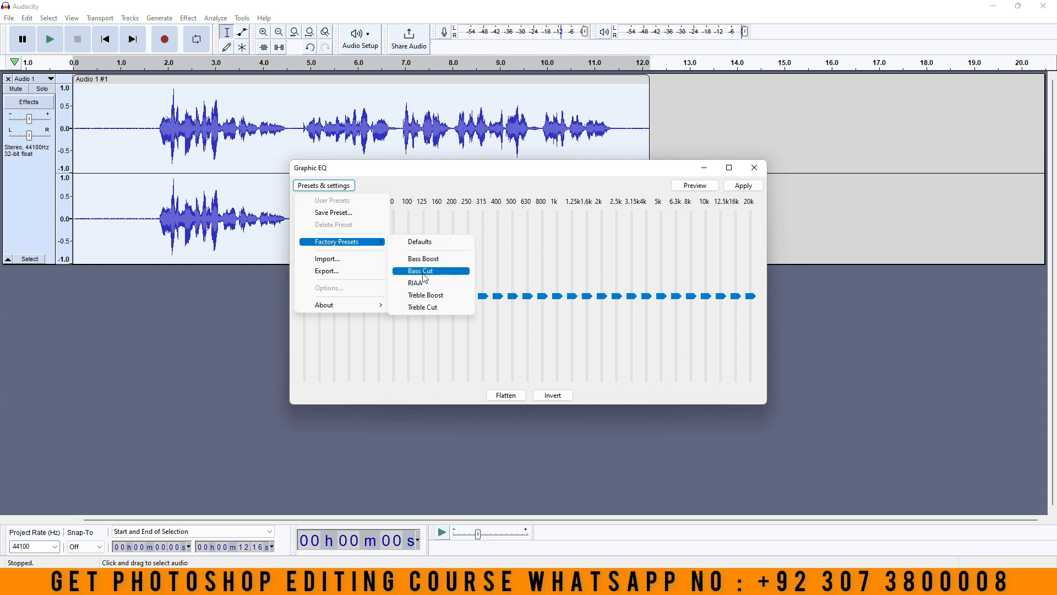
click(444, 259)
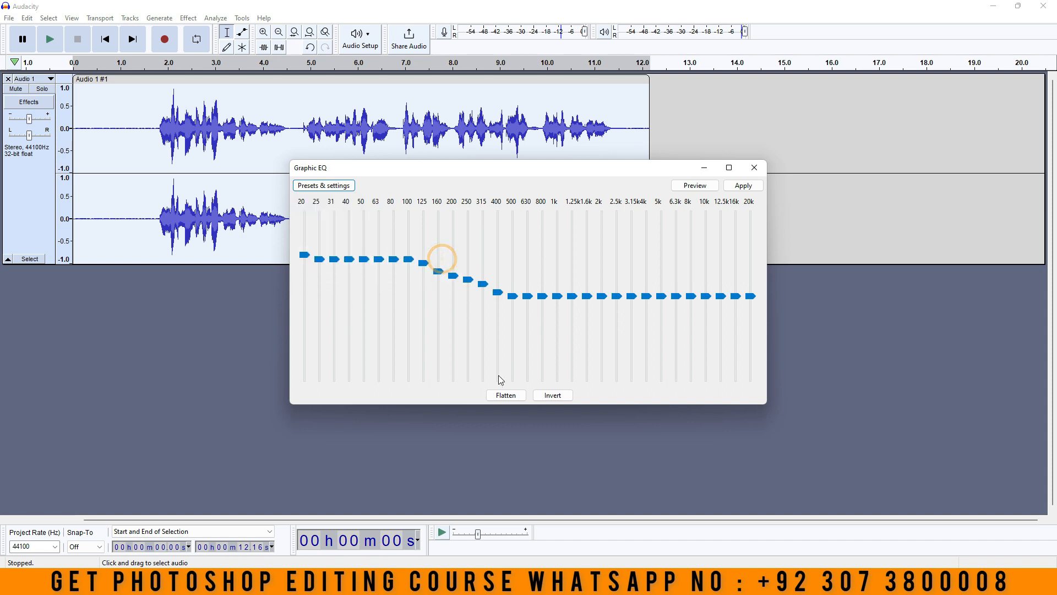
click(695, 185)
click(695, 186)
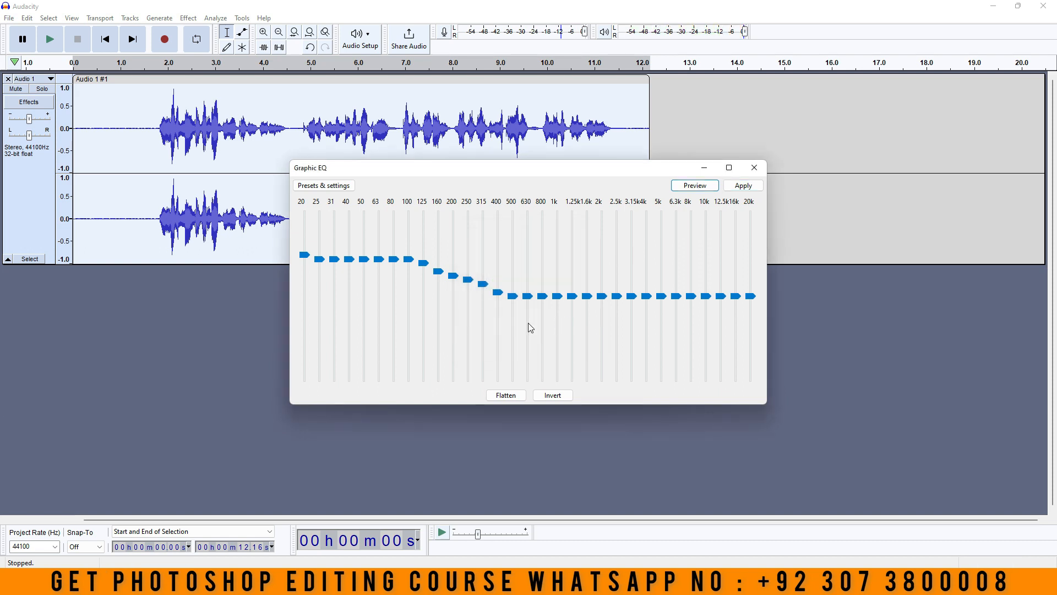
mouse_move(353, 254)
click(744, 186)
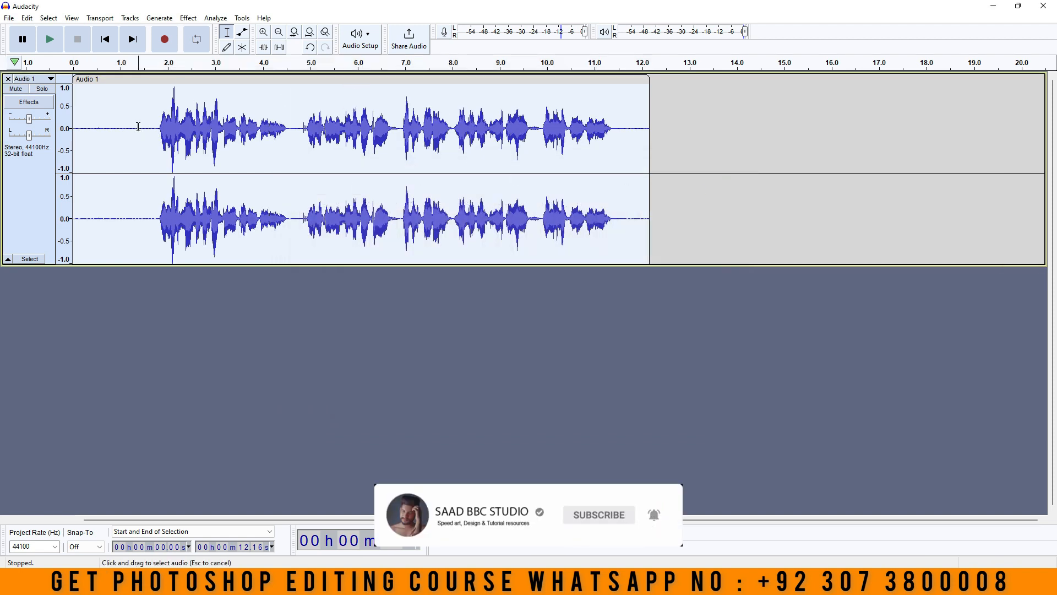
Step: Apply the Compressor to the whole clip with threshold -12 dB, noise floor -40 dB, ratio 2:1, attack 0.20 secs and release 1.0 secs
drag(138, 127, 452, 126)
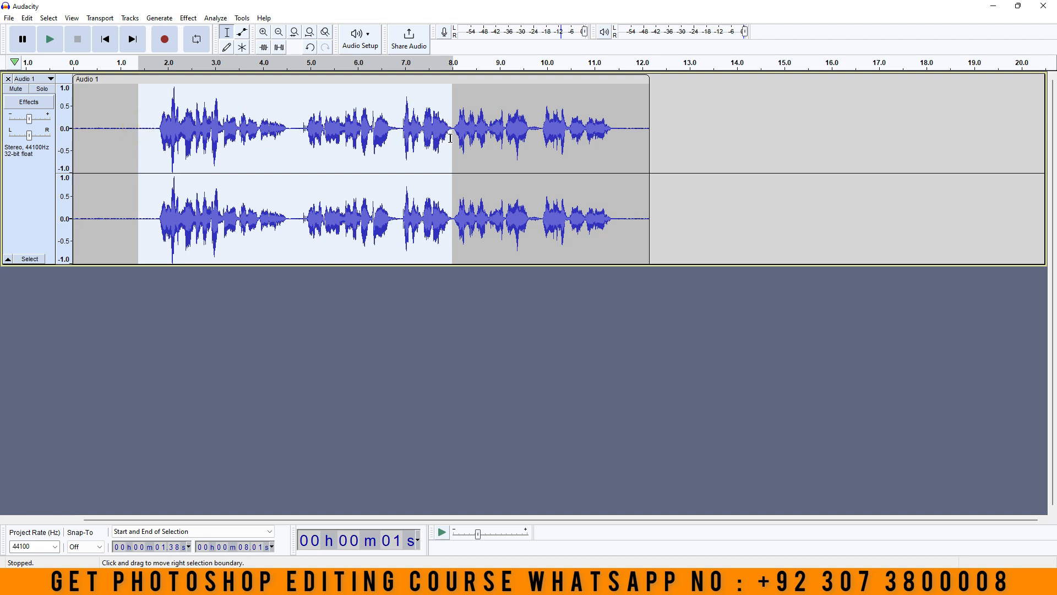
click(723, 125)
double_click(590, 124)
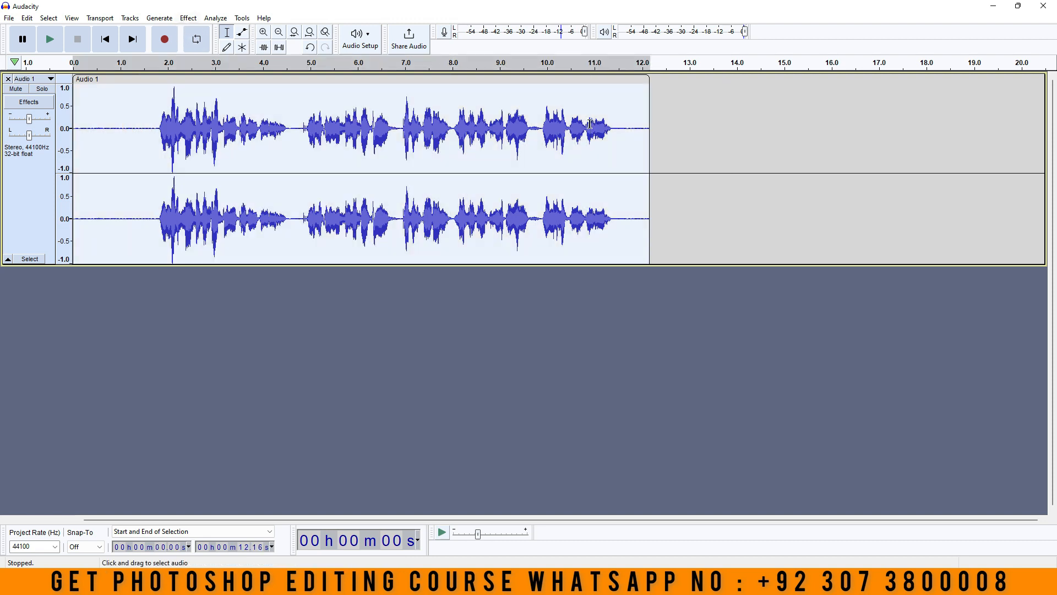
click(189, 18)
mouse_move(234, 85)
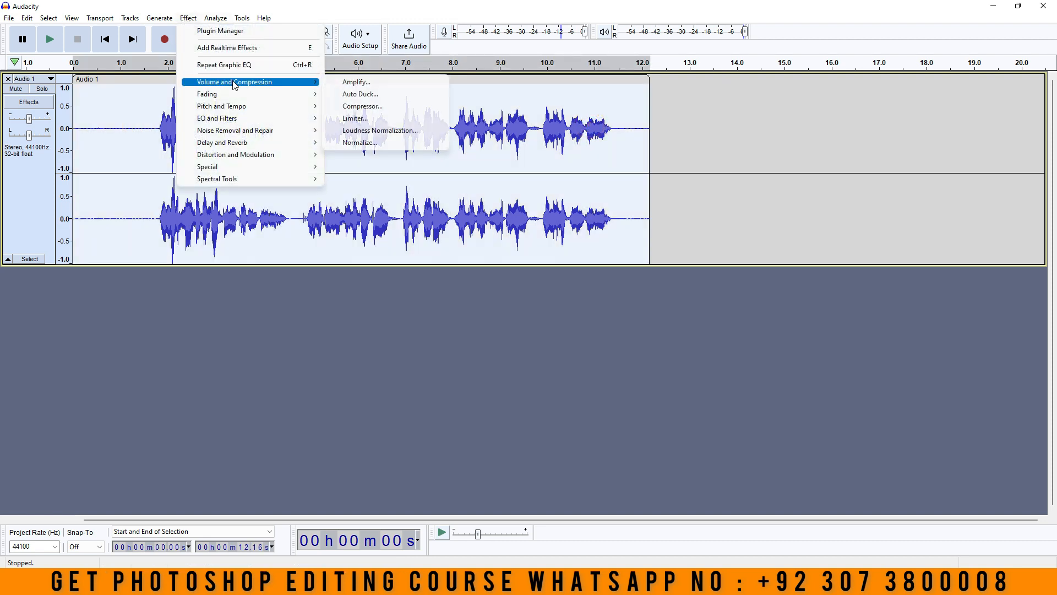
click(379, 107)
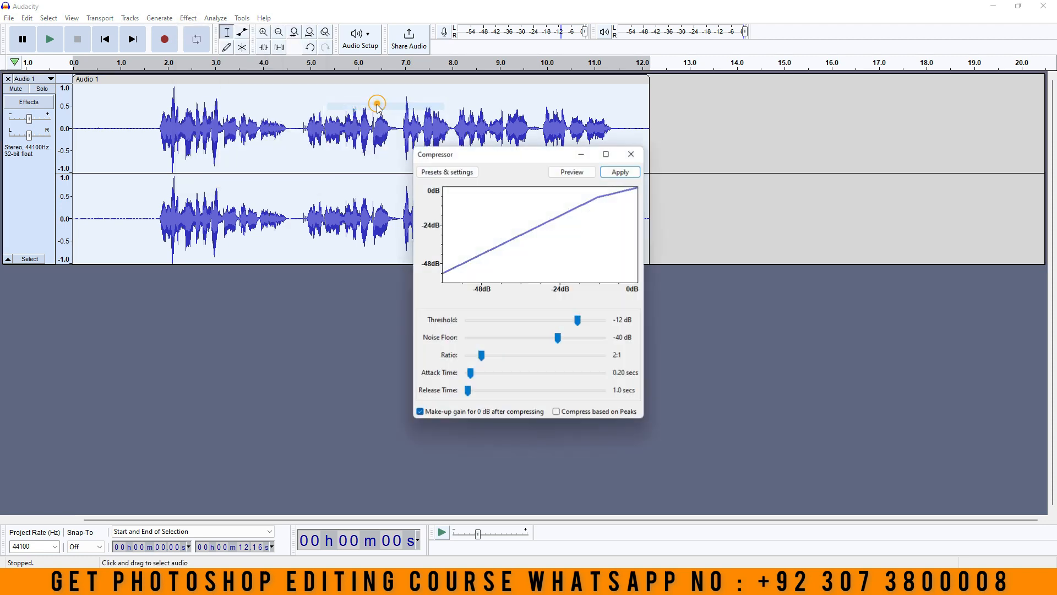
click(619, 172)
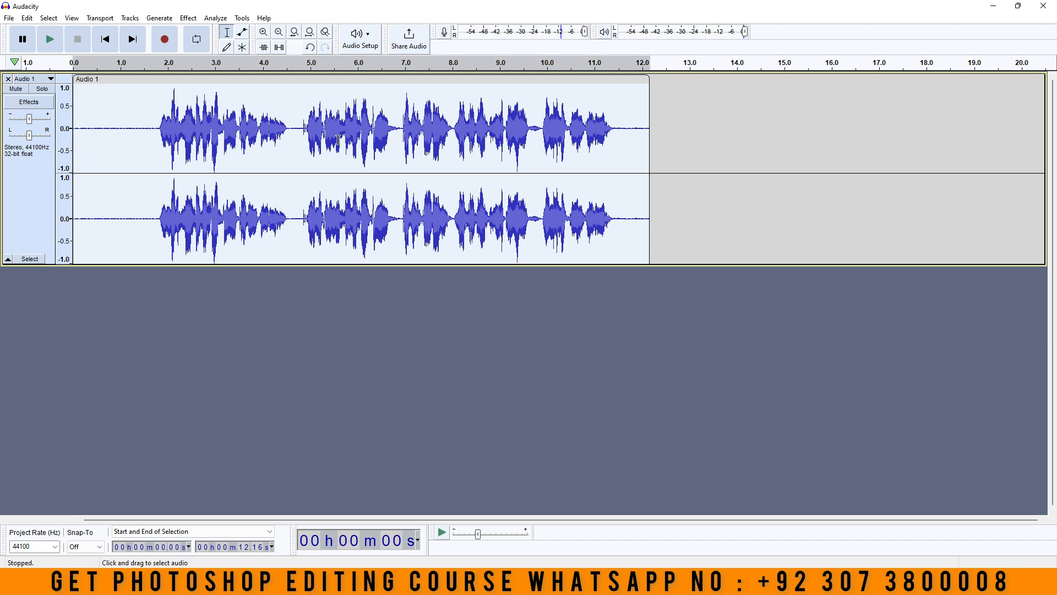
Step: Preview and apply Echo to the whole clip with a 0.2-second delay time and 0.2 decay factor, and play the result
click(188, 18)
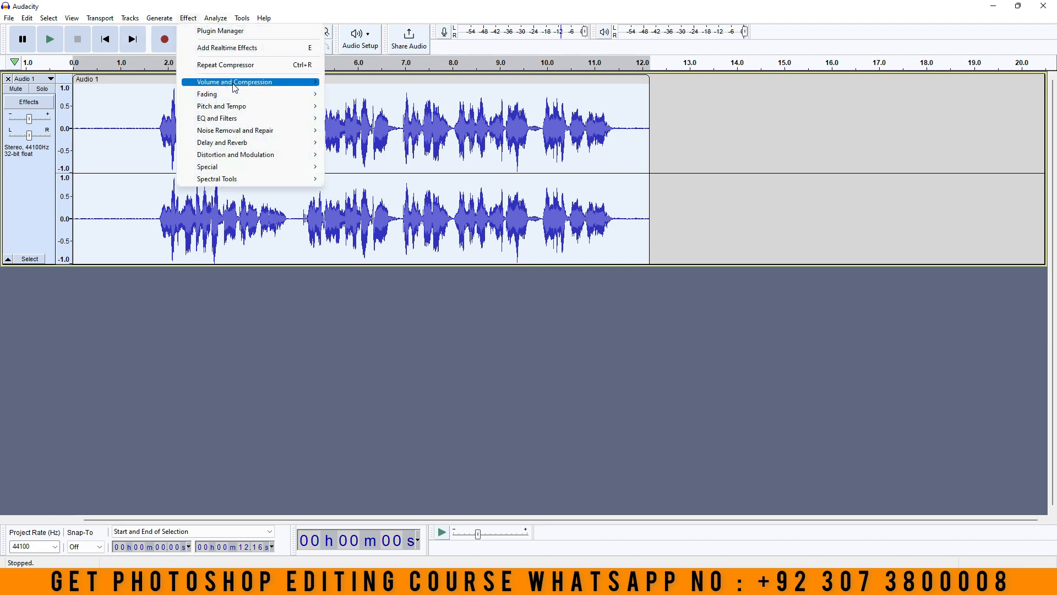
mouse_move(234, 89)
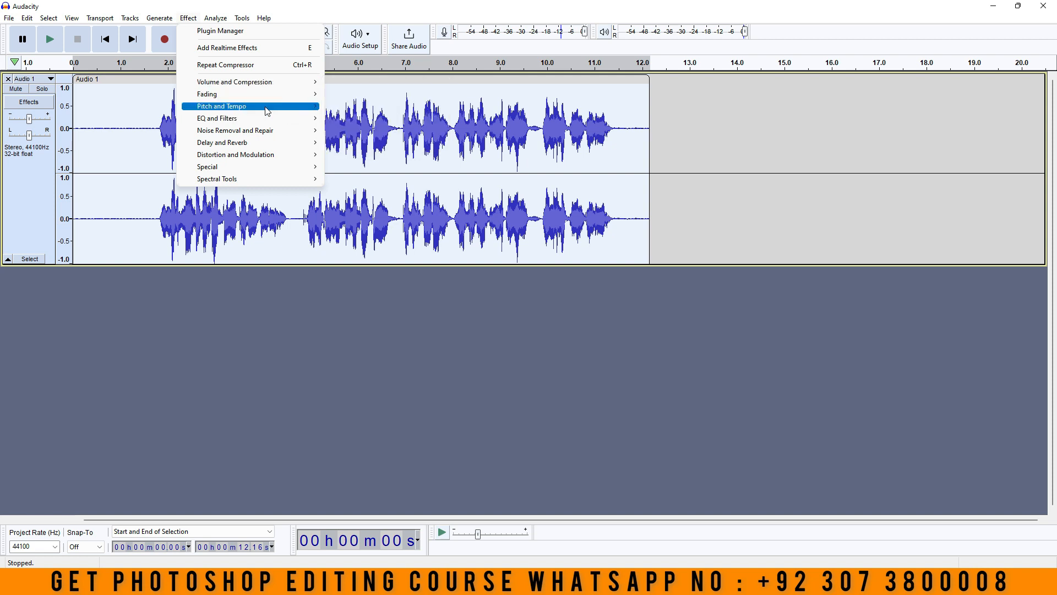
mouse_move(266, 120)
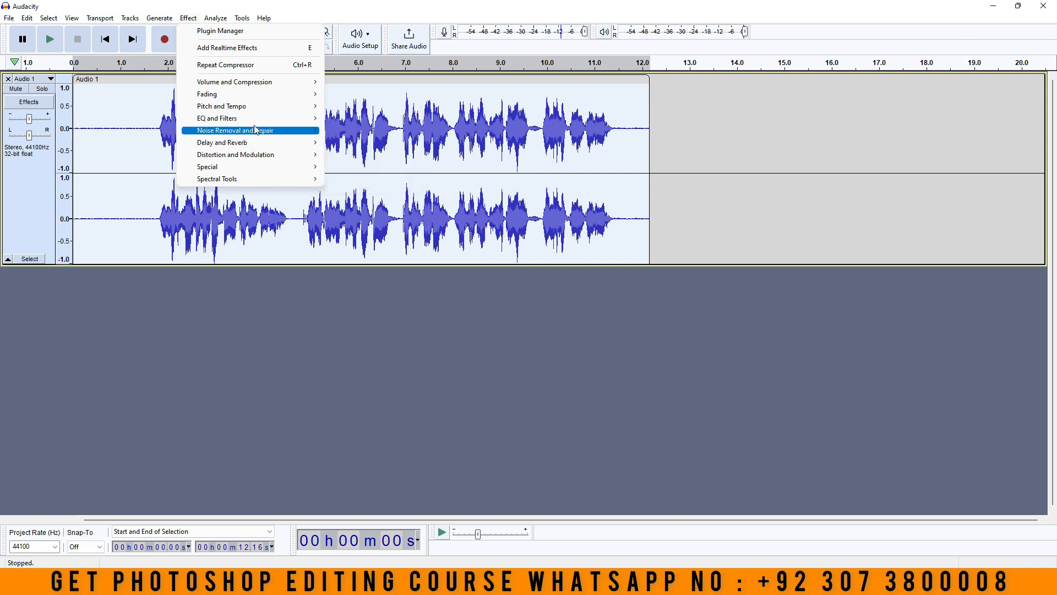
mouse_move(290, 136)
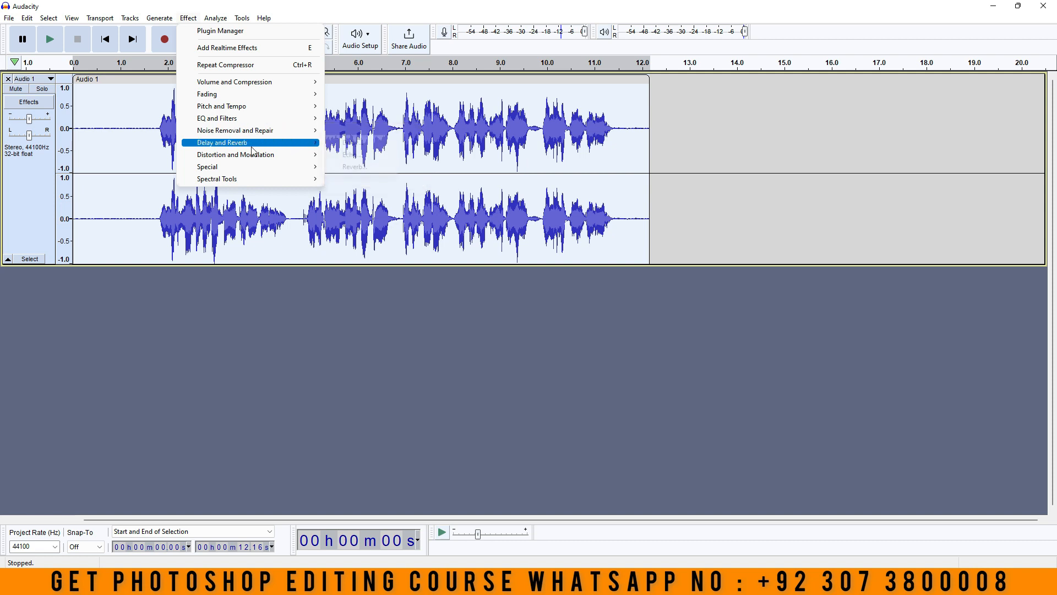
mouse_move(252, 147)
click(351, 155)
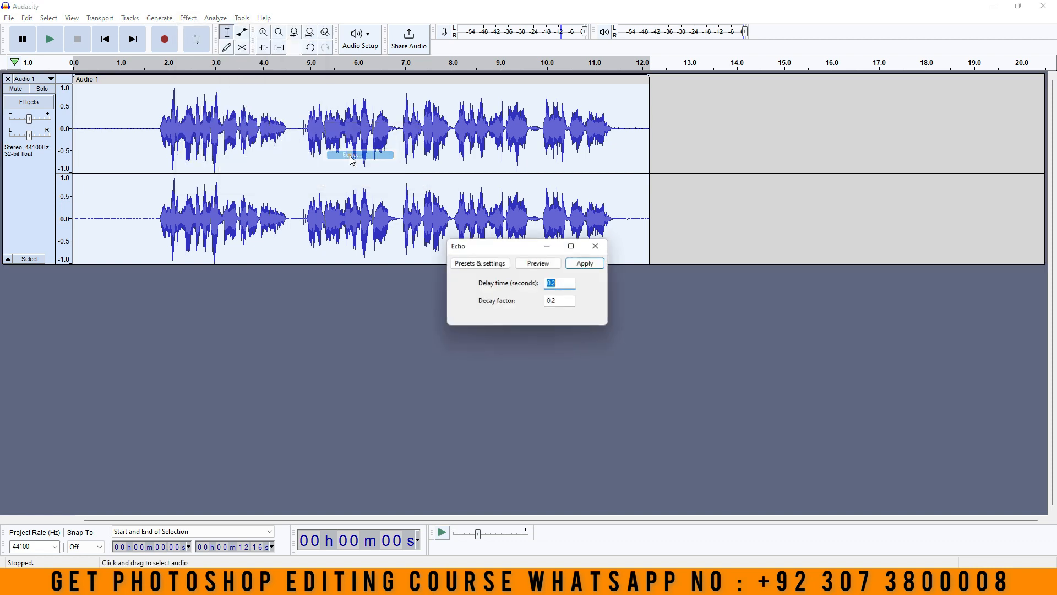
click(548, 266)
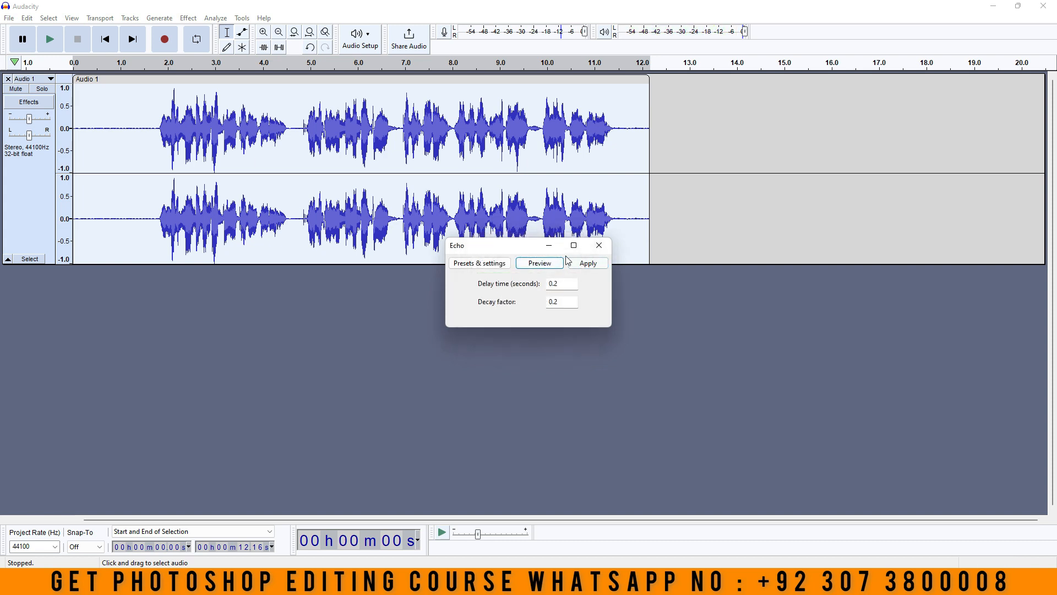
click(599, 264)
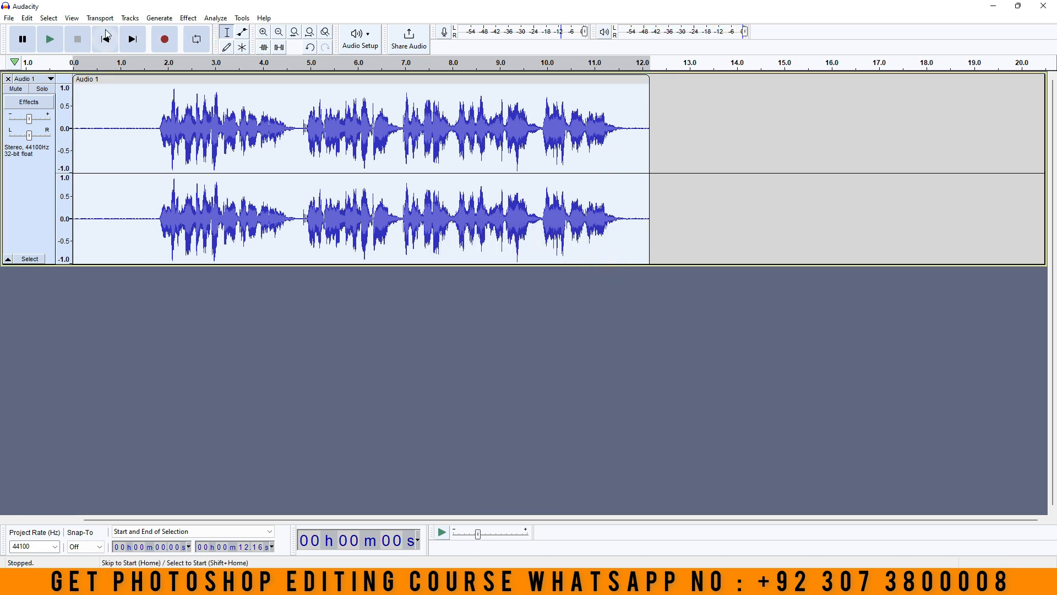
click(59, 43)
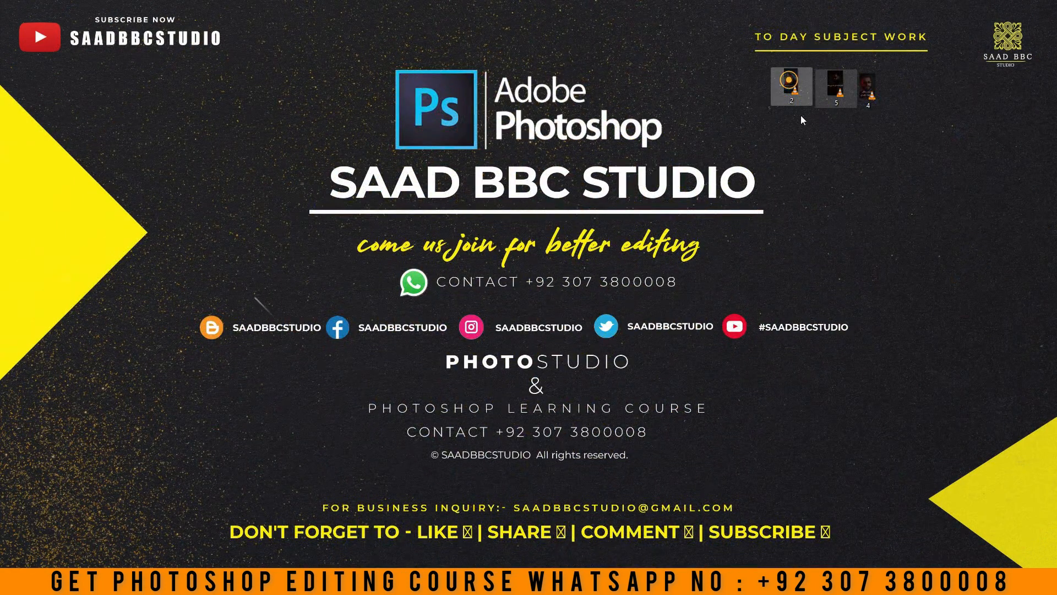
click(831, 93)
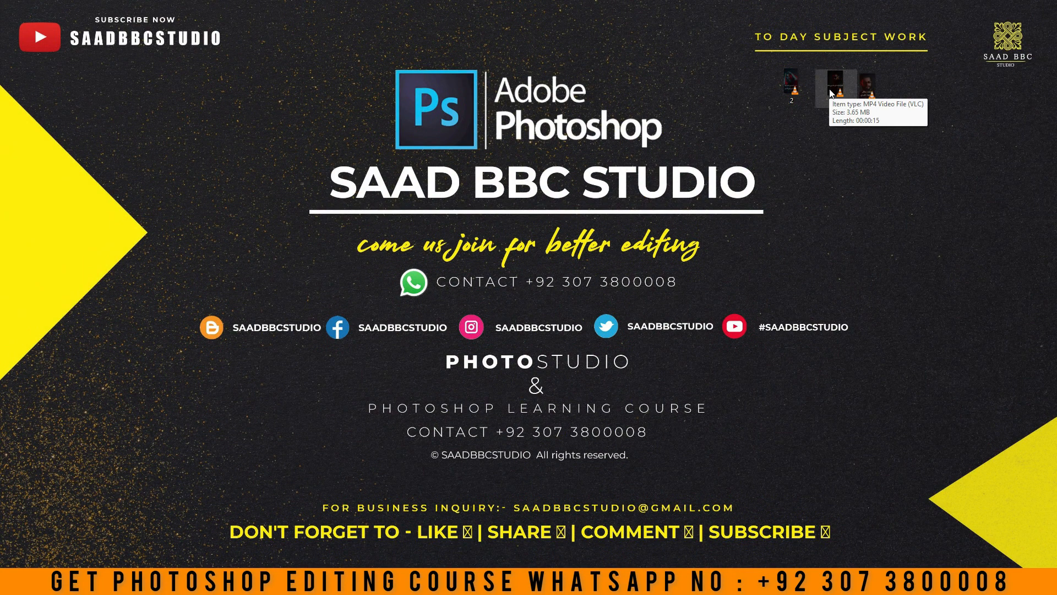
click(829, 210)
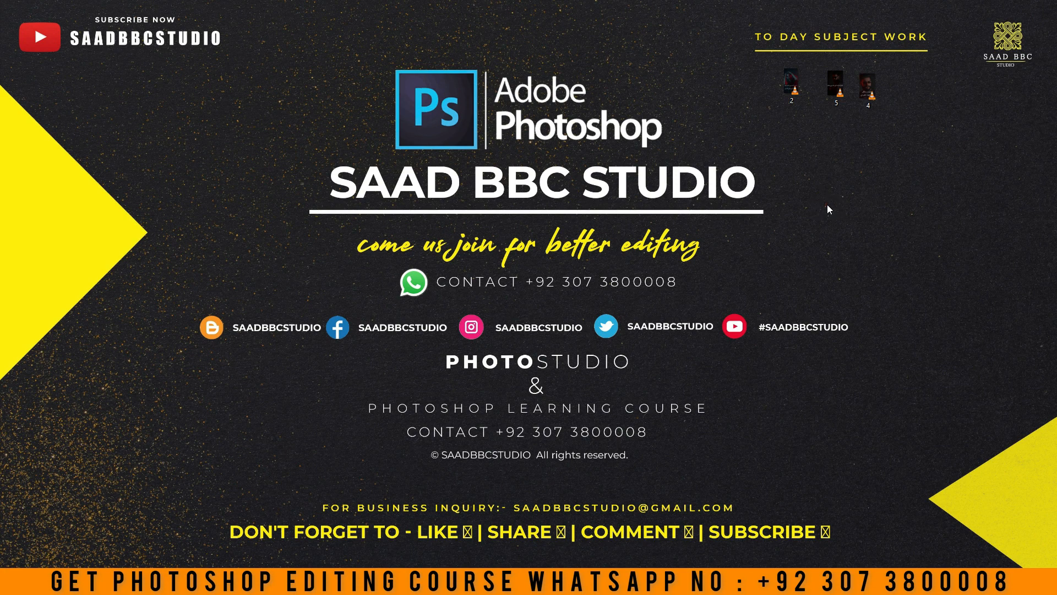
double_click(793, 82)
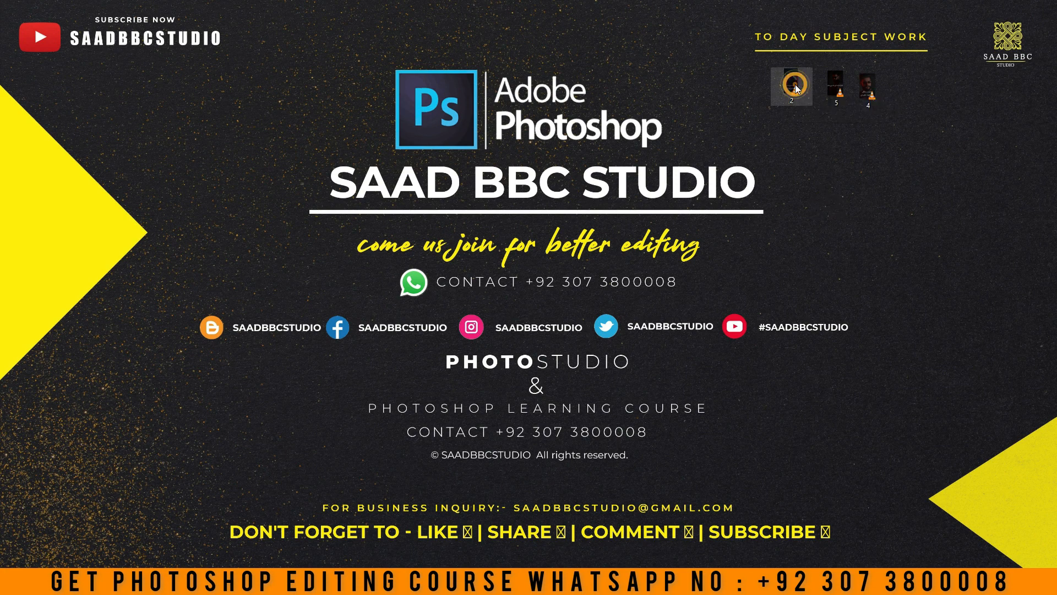
Step: Play the desktop video 2.mp4 full screen in VLC media player, leave full screen and close the player
double_click(798, 132)
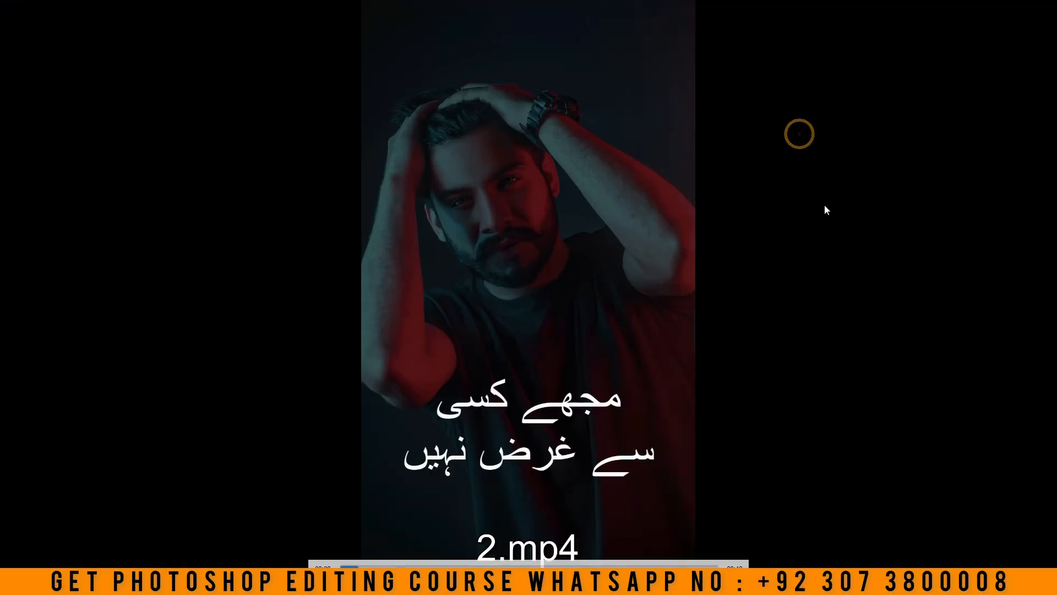
scroll(825, 206, up, 2)
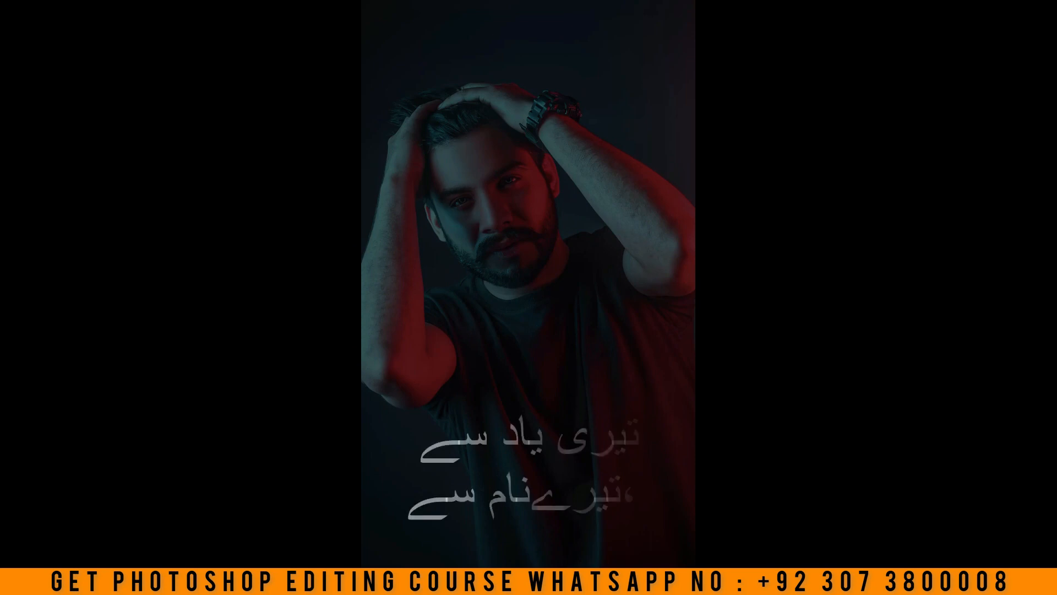
double_click(804, 206)
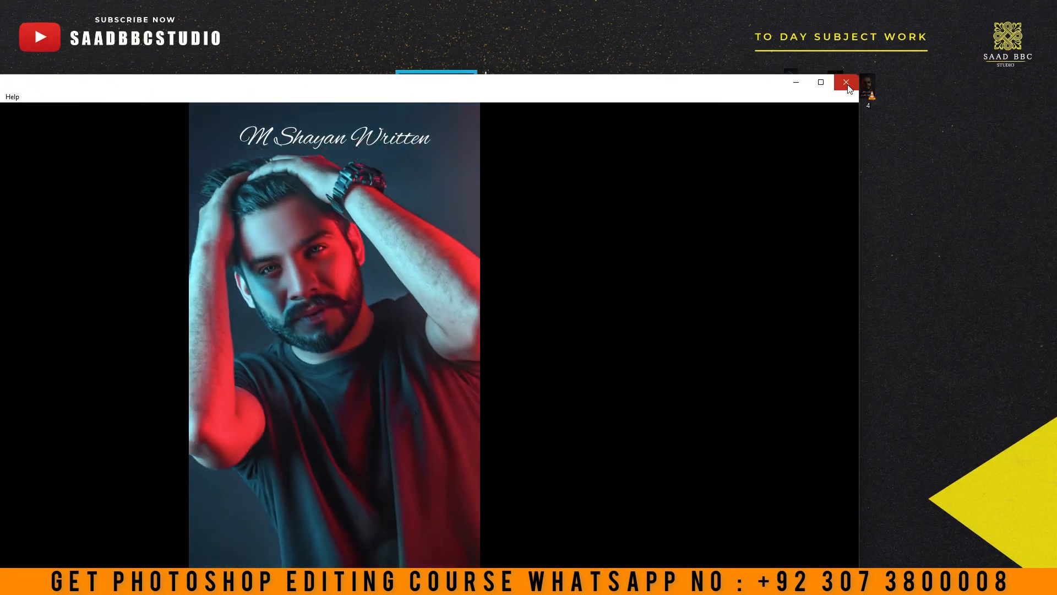
click(846, 87)
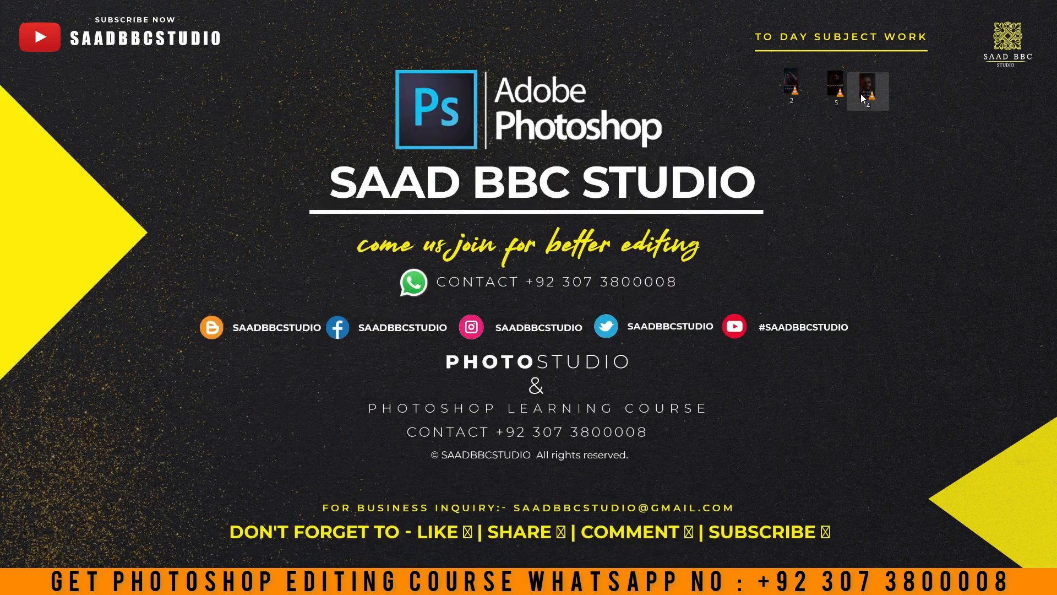
Step: Play desktop video 4 full screen, return it to a normal window and close the player
double_click(860, 93)
double_click(632, 243)
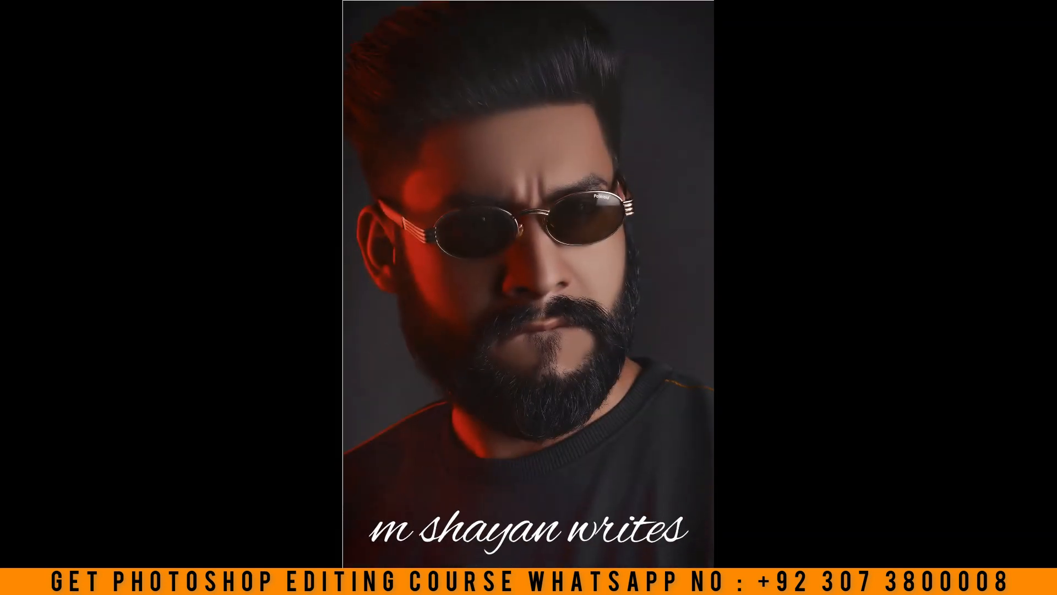
double_click(821, 173)
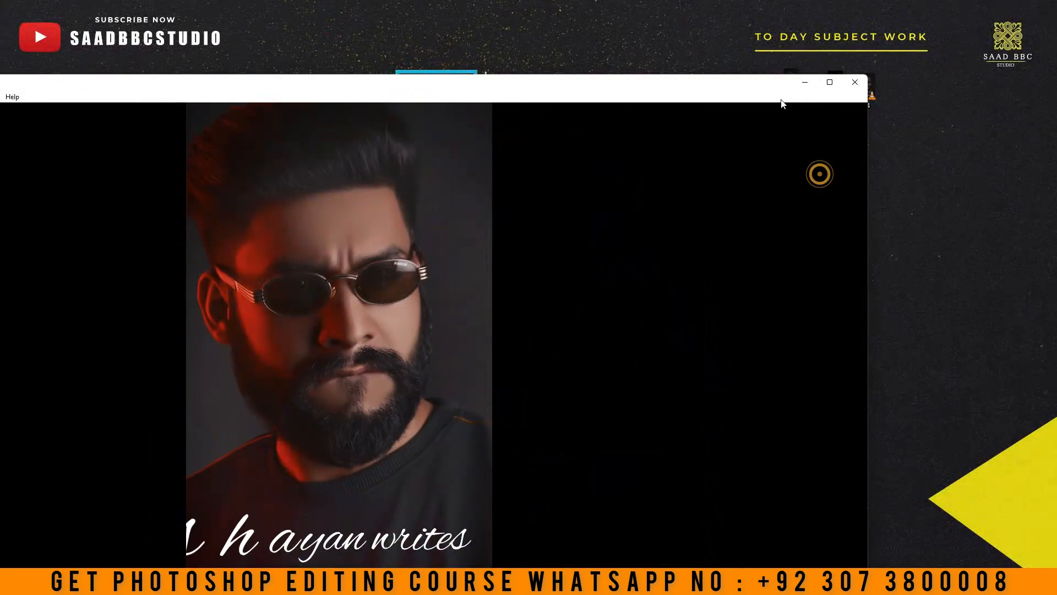
click(853, 82)
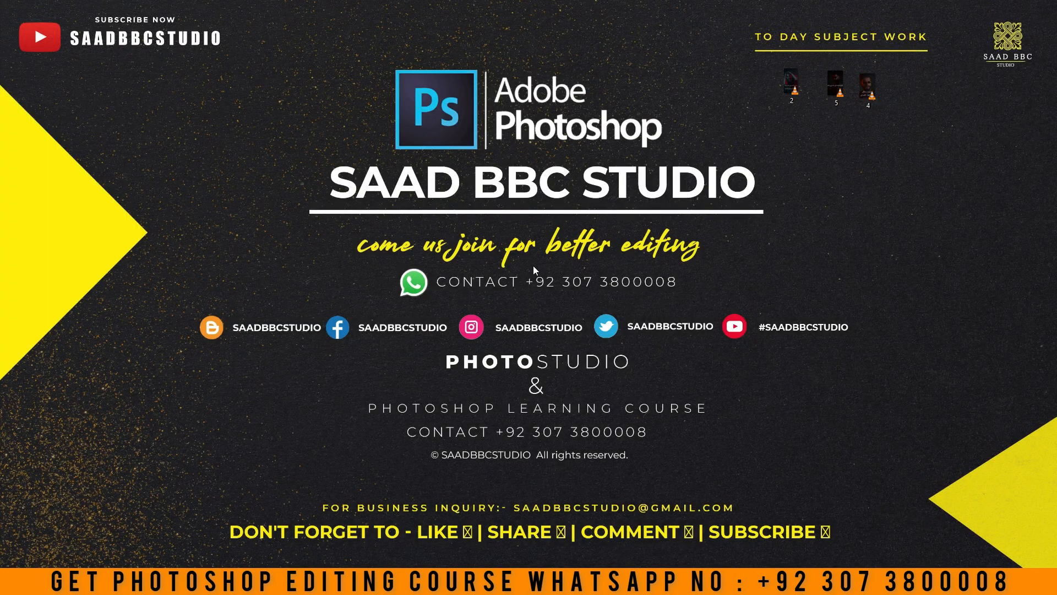